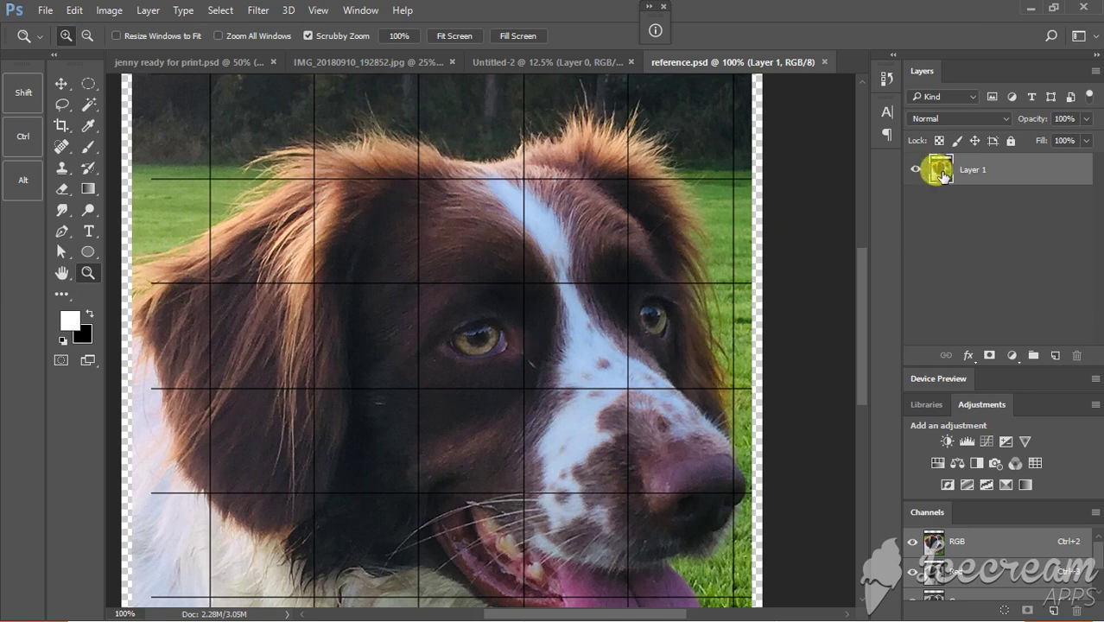
- Duplicate Layer 1 so that Layer 1 copy sits above the original
{"action": "left_click_drag", "start_coordinate": [943, 178], "coordinate": [1052, 351]}
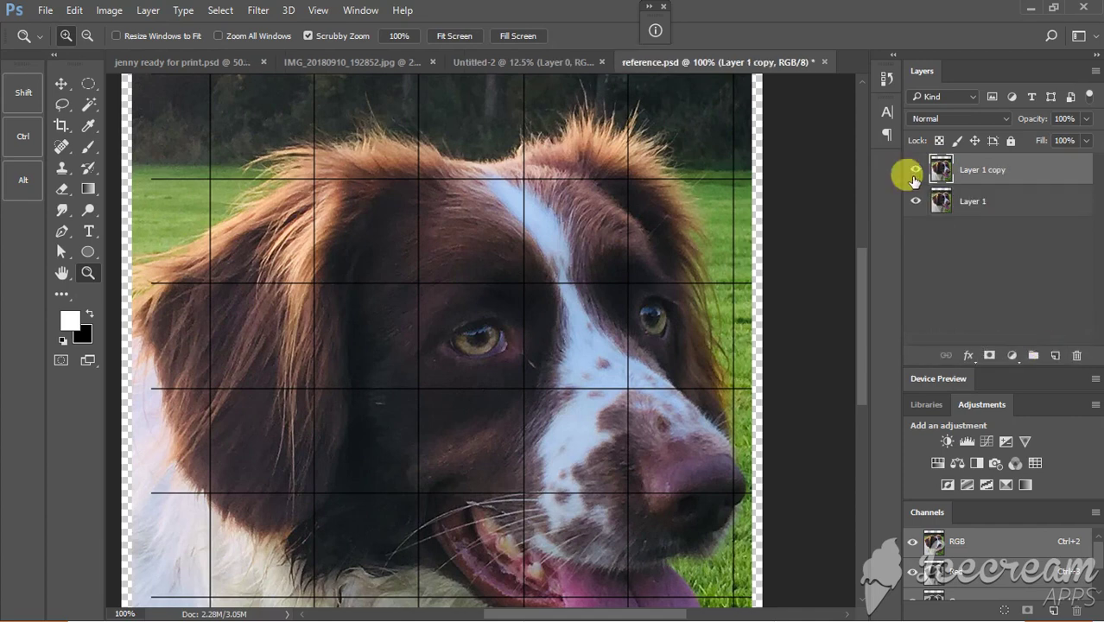
- Run Filter > Other > High Pass on Layer 1 copy with a 1.2-pixel radius
{"action": "left_click", "coordinate": [257, 12]}
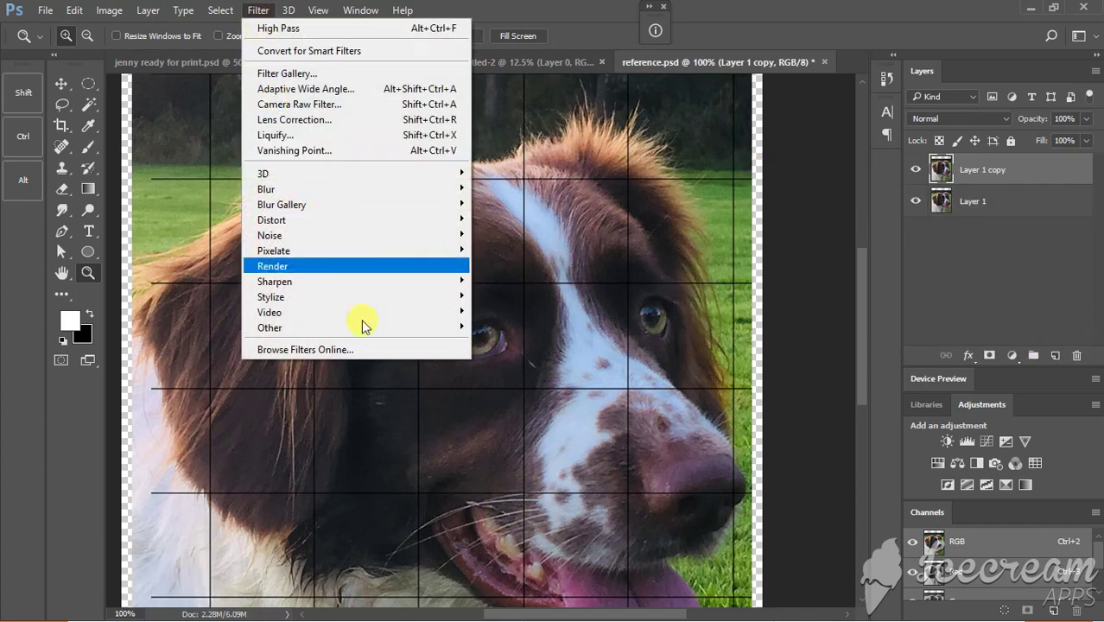
{"action": "mouse_move", "coordinate": [362, 328]}
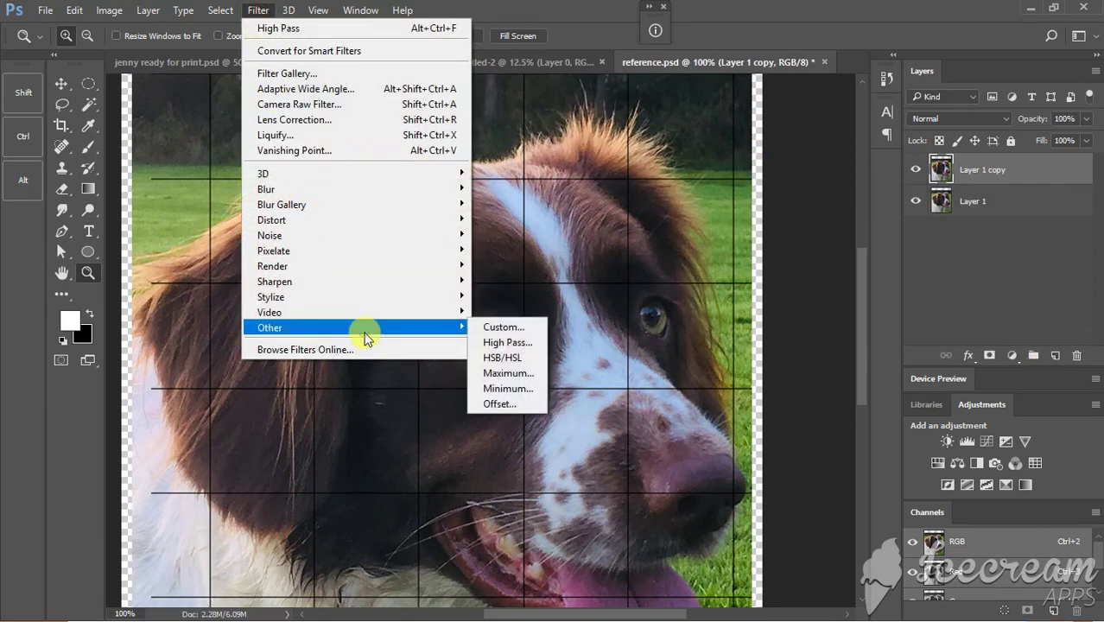
{"action": "left_click", "coordinate": [476, 342]}
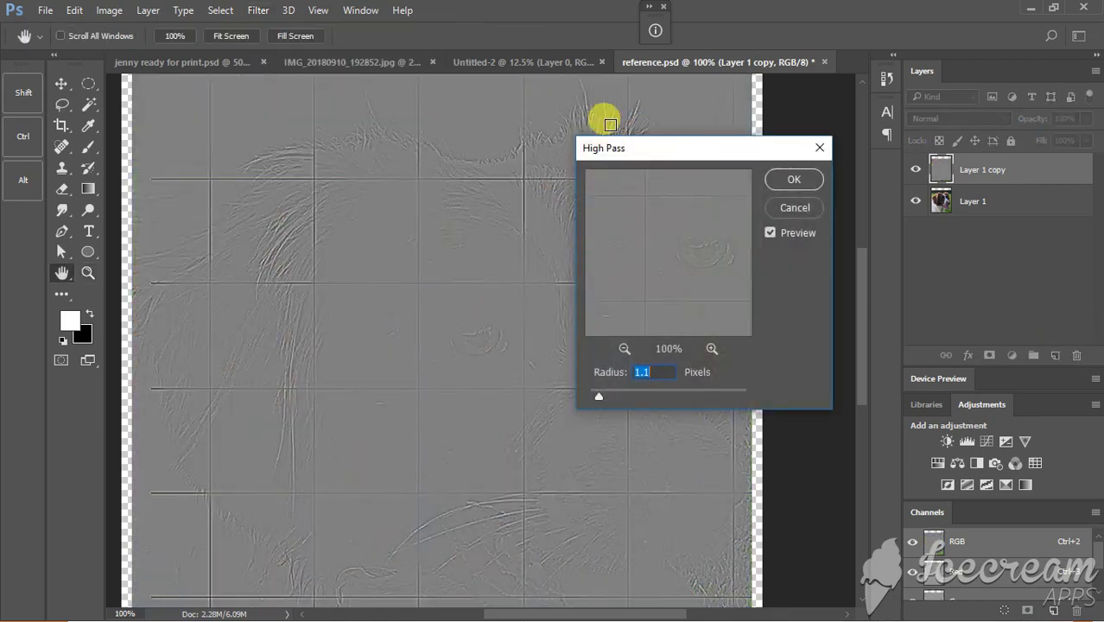
{"action": "left_click_drag", "start_coordinate": [616, 148], "coordinate": [664, 149]}
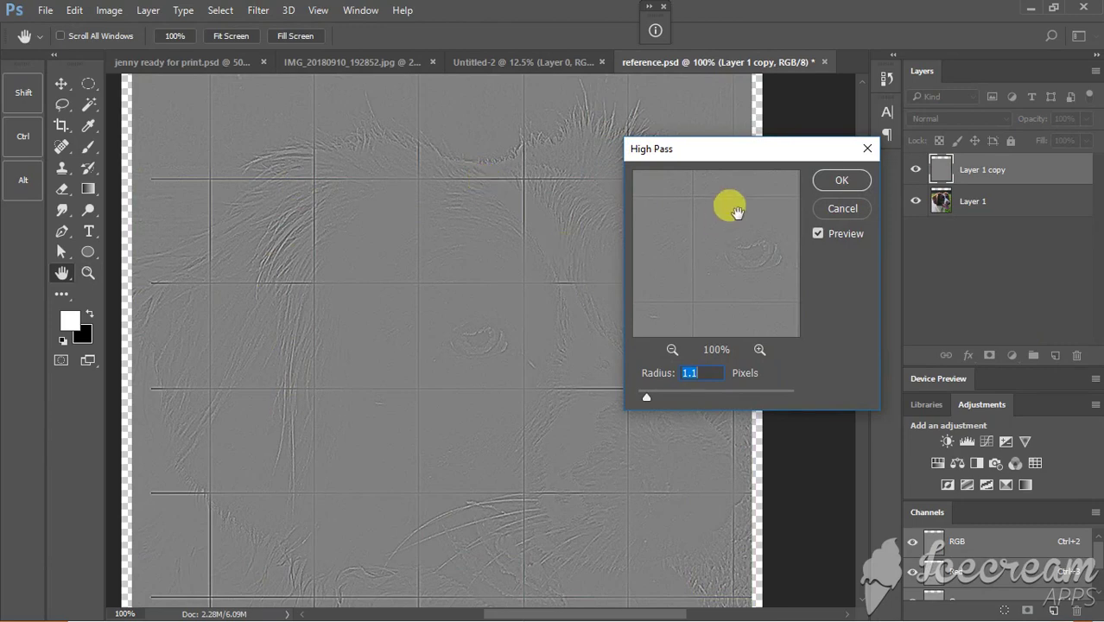
{"action": "left_click_drag", "start_coordinate": [723, 153], "coordinate": [784, 144]}
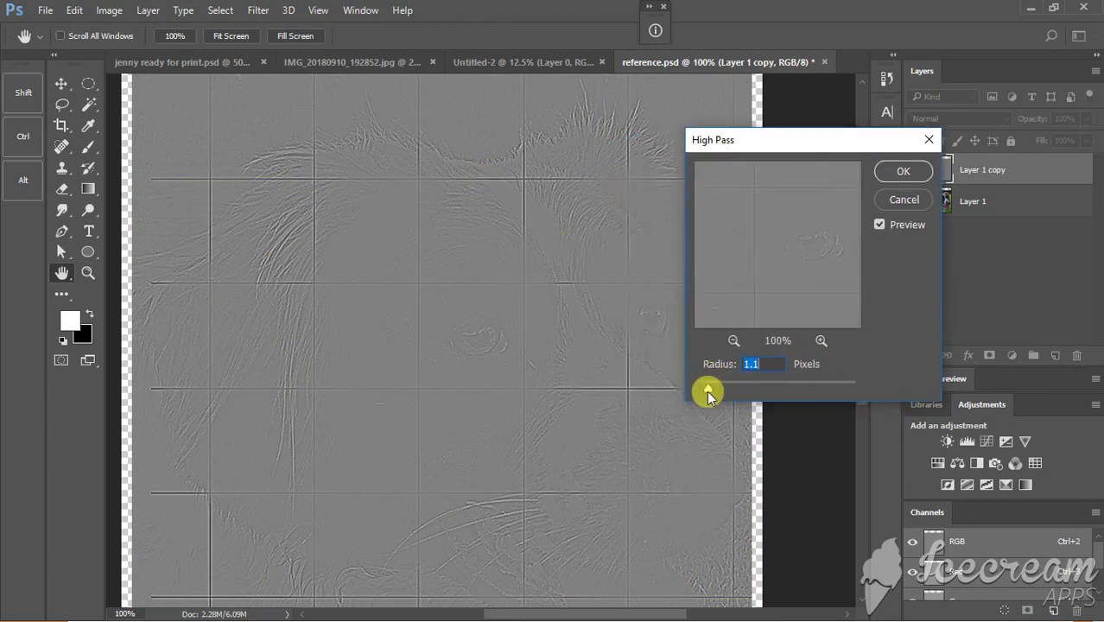
{"action": "mouse_move", "coordinate": [707, 390]}
{"action": "left_mouse_down"}
{"action": "mouse_move", "coordinate": [779, 388]}
{"action": "mouse_move", "coordinate": [707, 389]}
{"action": "left_mouse_up"}
{"action": "type", "text": "1."}
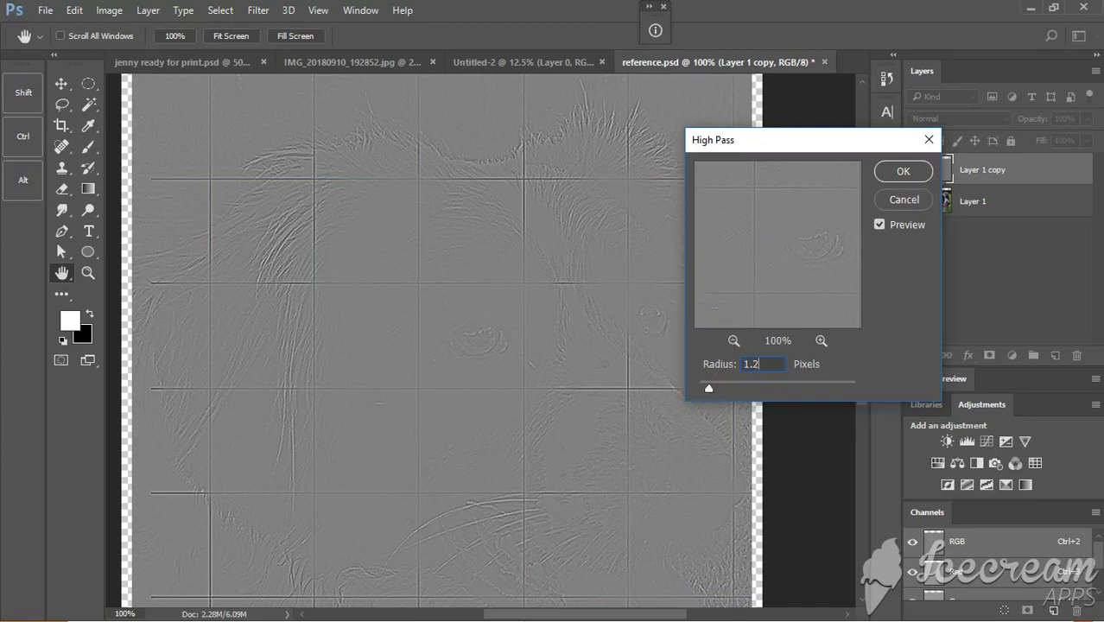
{"action": "left_click", "coordinate": [903, 171]}
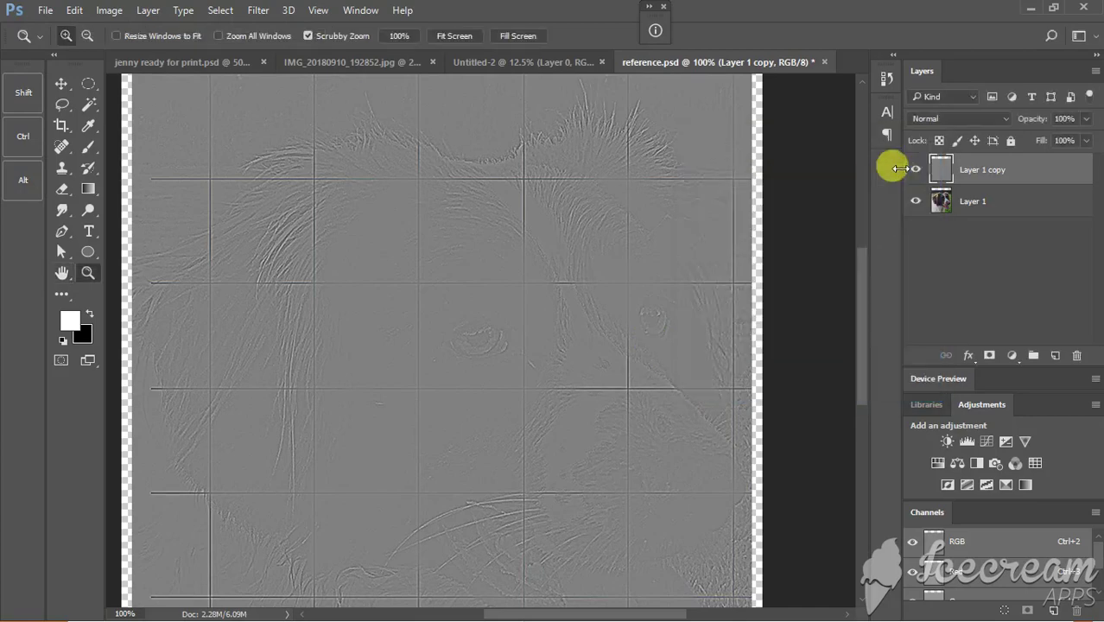
- Set Layer 1 copy to Hard Light, compare it hidden and shown, then delete it
{"action": "left_click", "coordinate": [923, 118]}
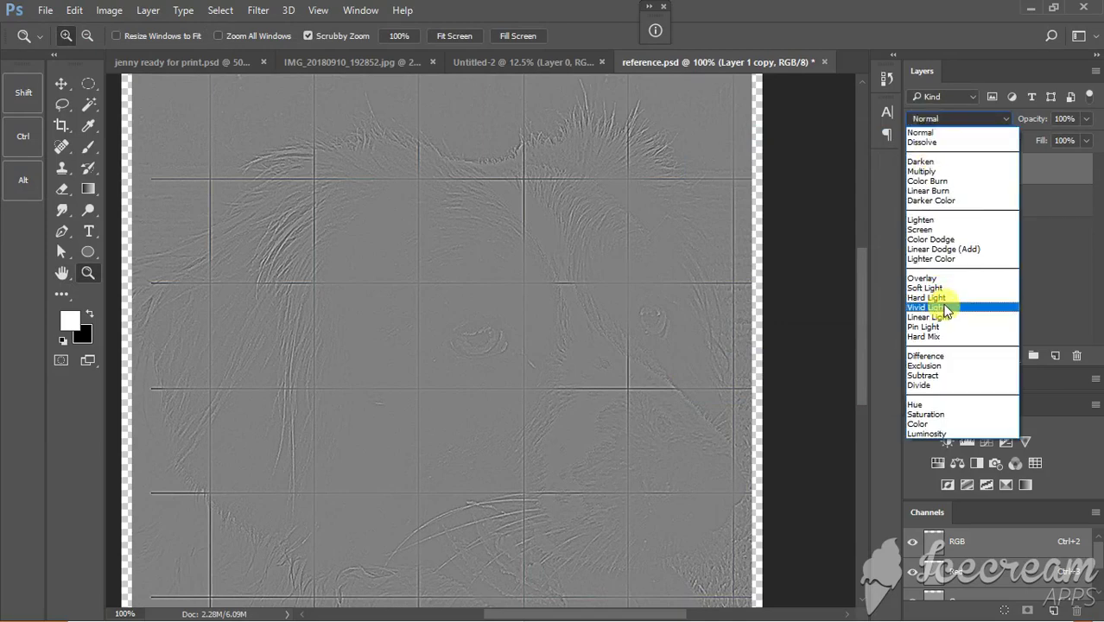
{"action": "left_click", "coordinate": [943, 297]}
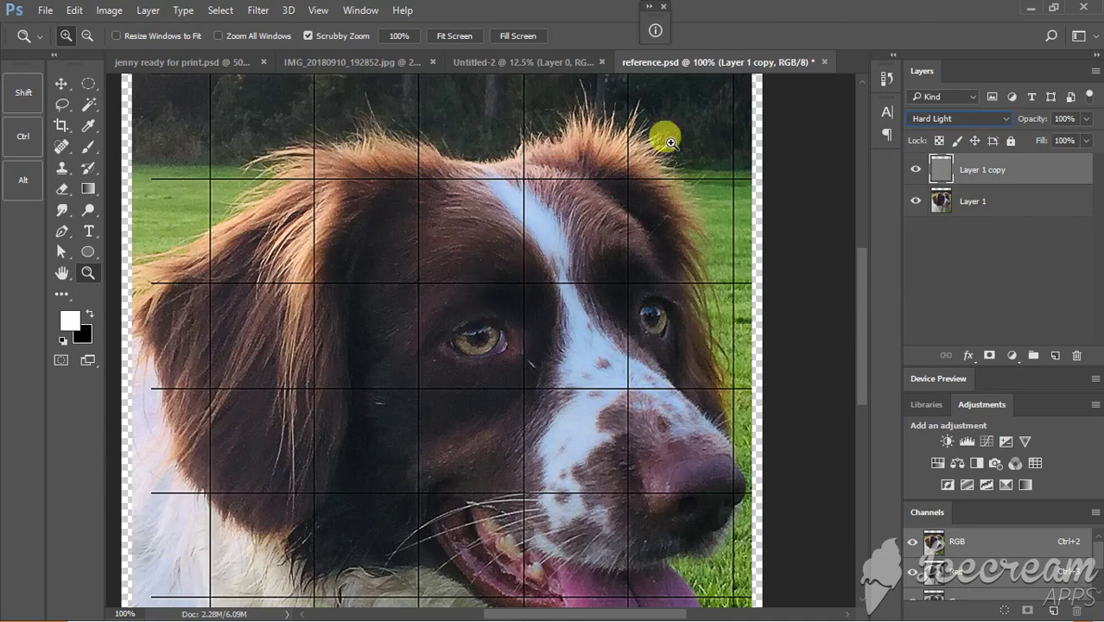
{"action": "left_click", "coordinate": [916, 171]}
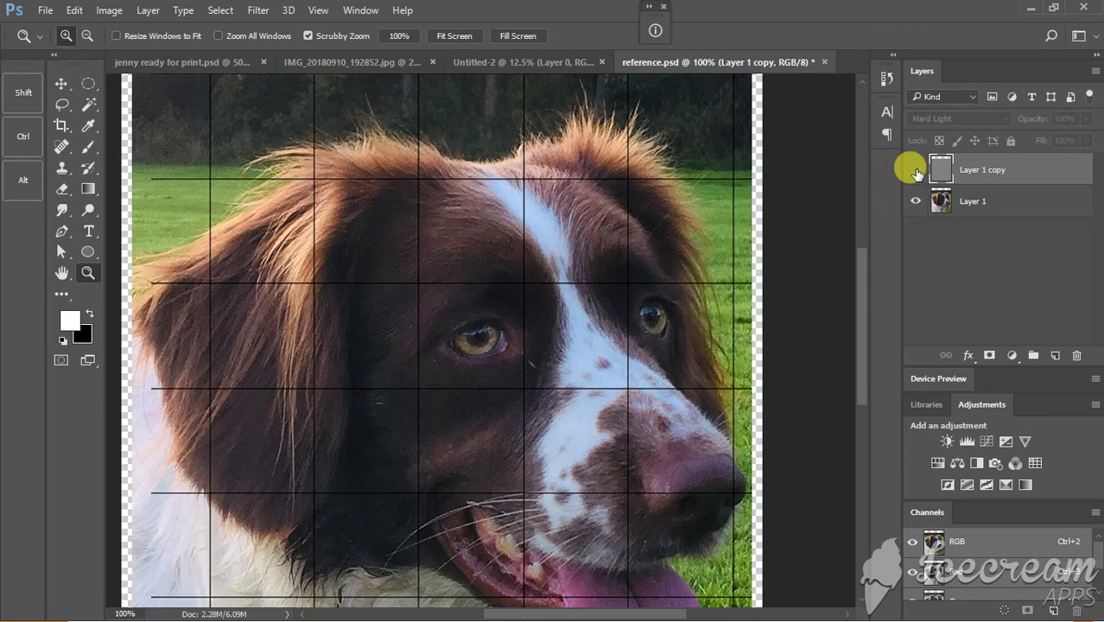
{"action": "left_click", "coordinate": [916, 172]}
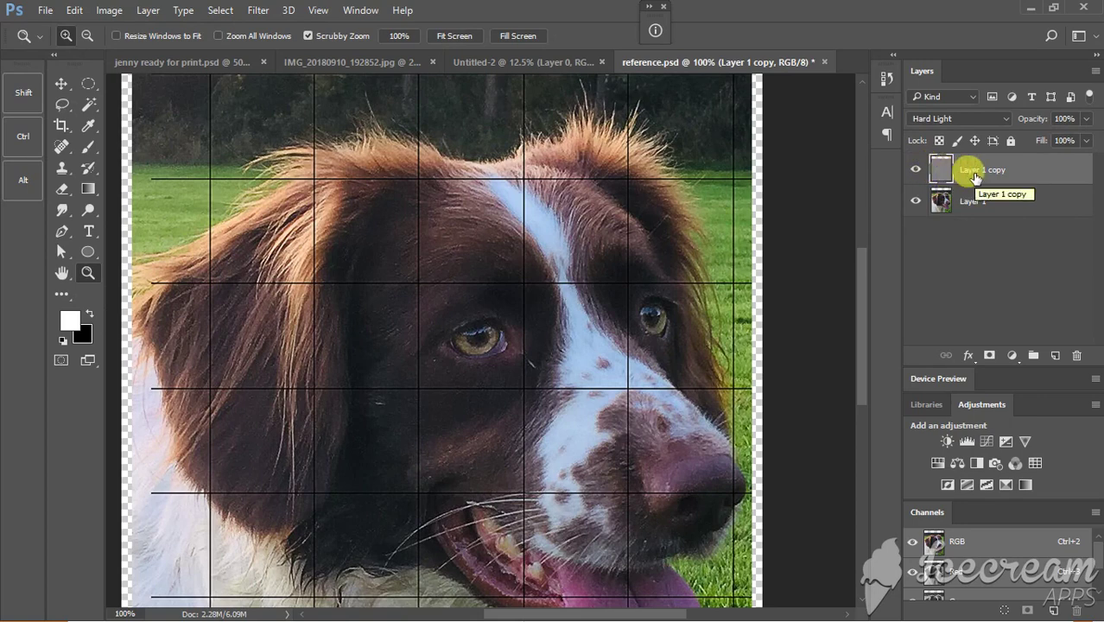
{"action": "key", "text": "Delete"}
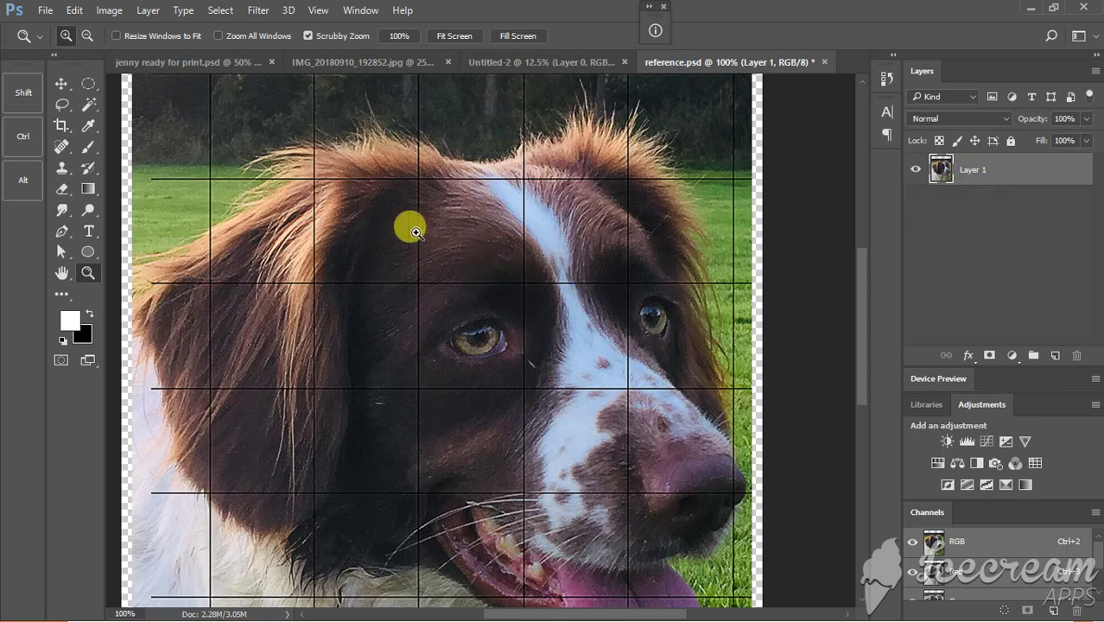
- Apply Auto Contrast to the dog photo and save it as a JPEG named 'reference image'
{"action": "left_click", "coordinate": [115, 14]}
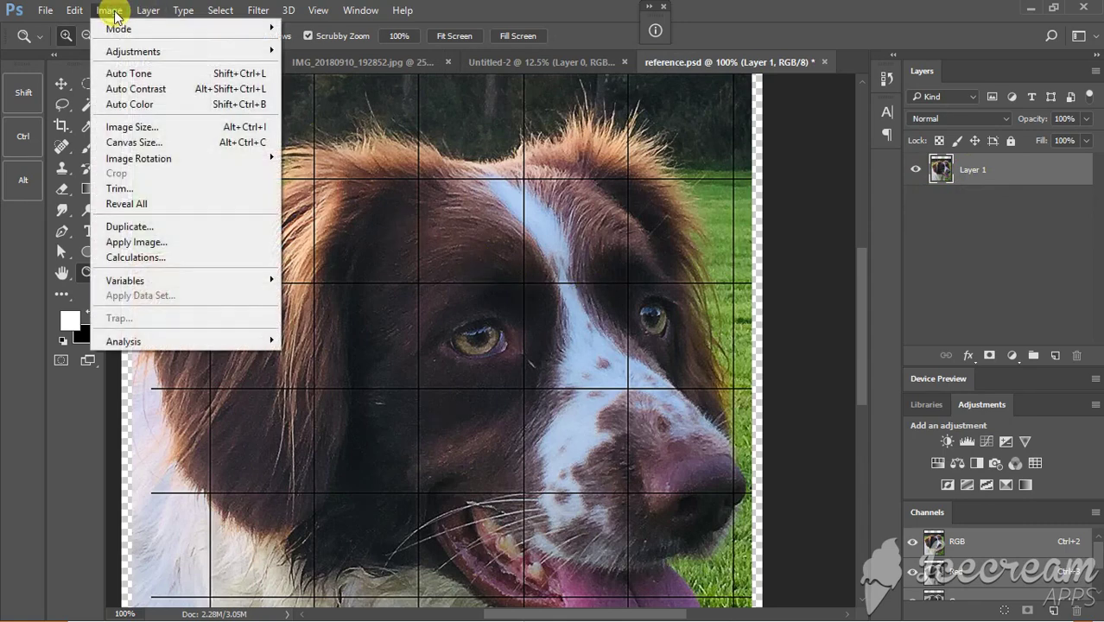
{"action": "left_click", "coordinate": [151, 89]}
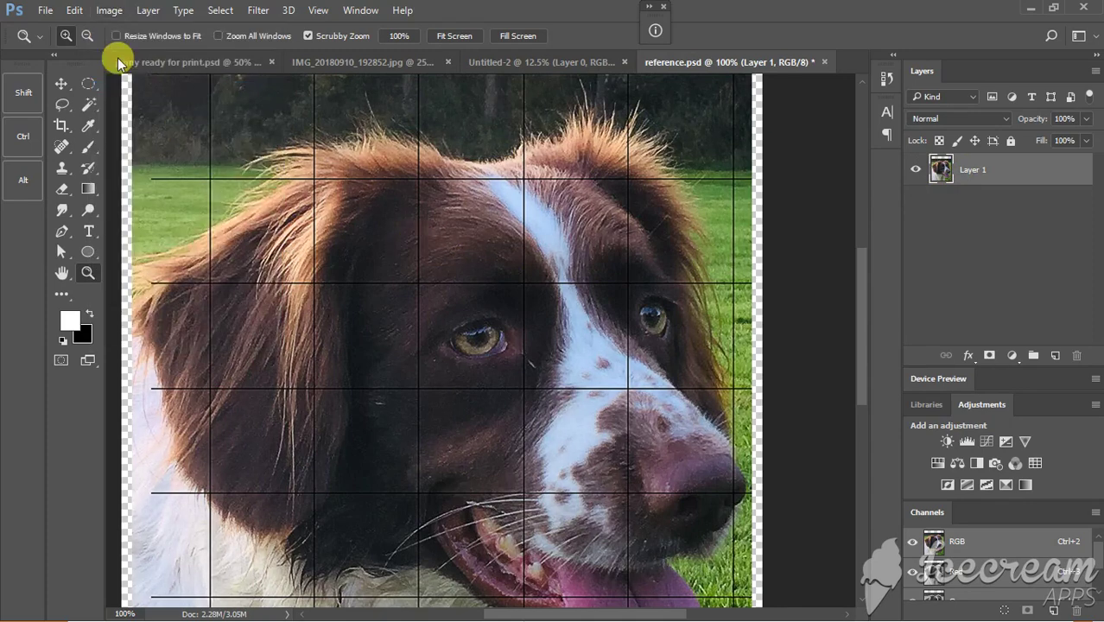
{"action": "left_click", "coordinate": [43, 11]}
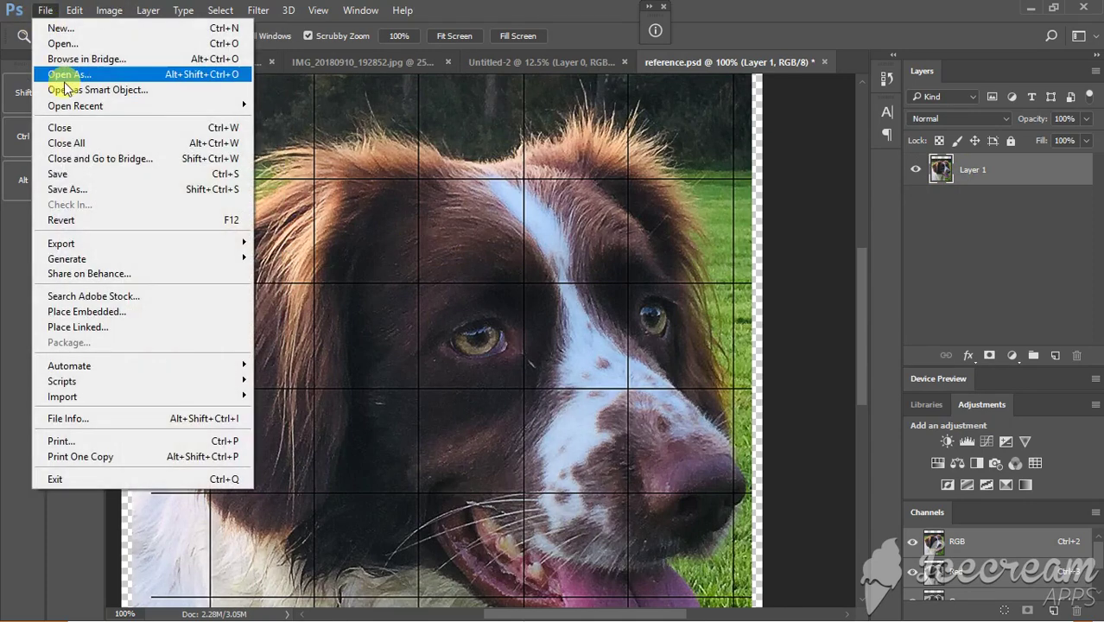
{"action": "left_click", "coordinate": [95, 187]}
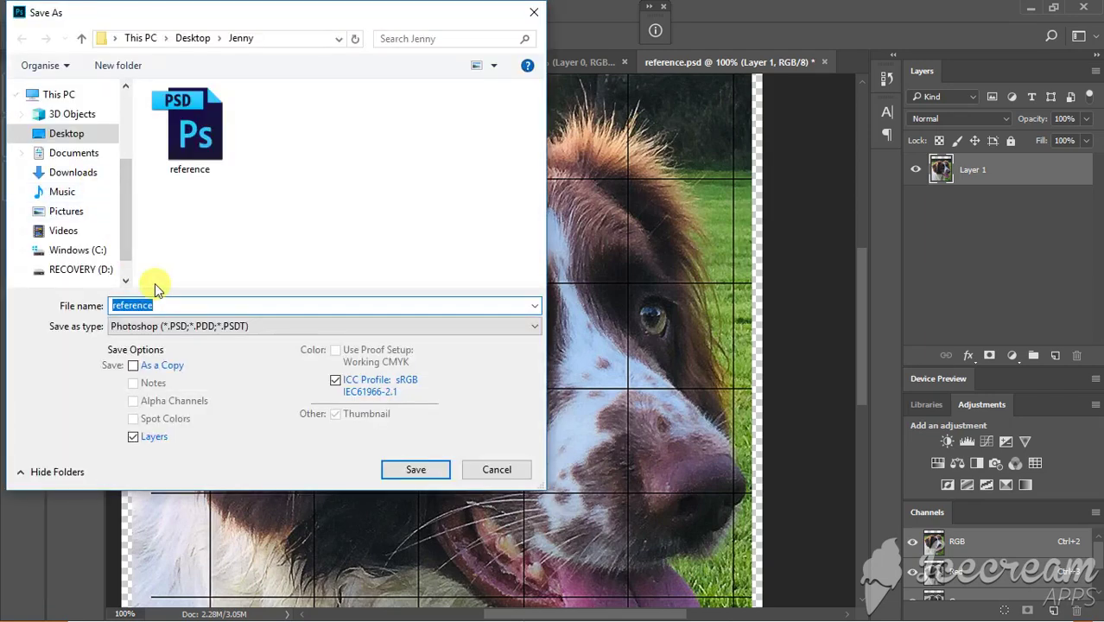
{"action": "key", "text": "End"}
{"action": "left_click", "coordinate": [178, 325]}
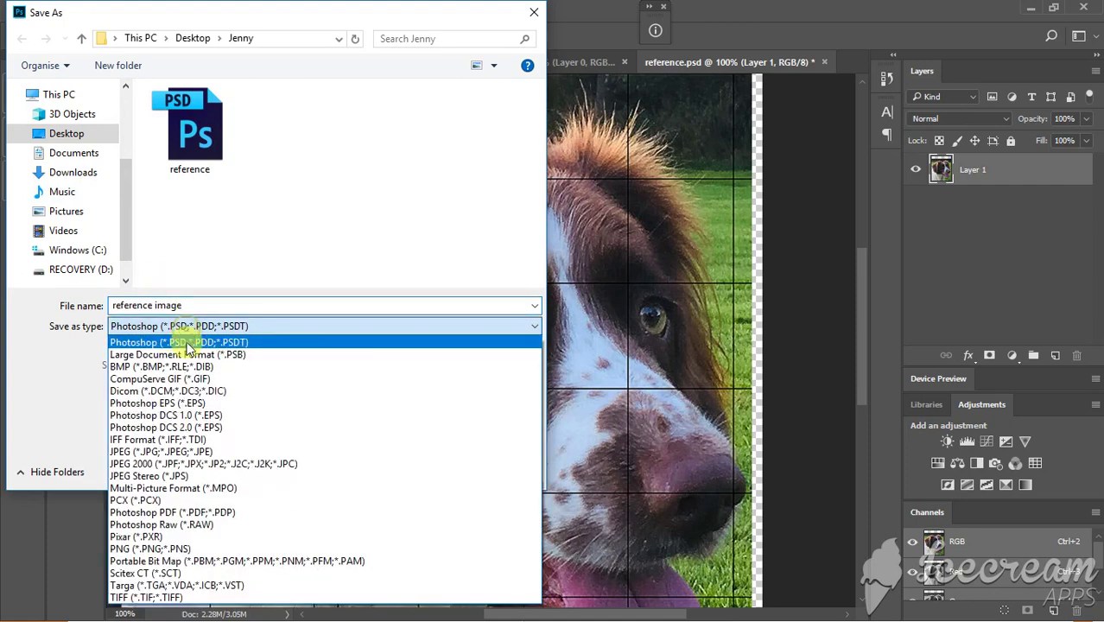
{"action": "left_click", "coordinate": [205, 451]}
{"action": "left_click", "coordinate": [415, 469]}
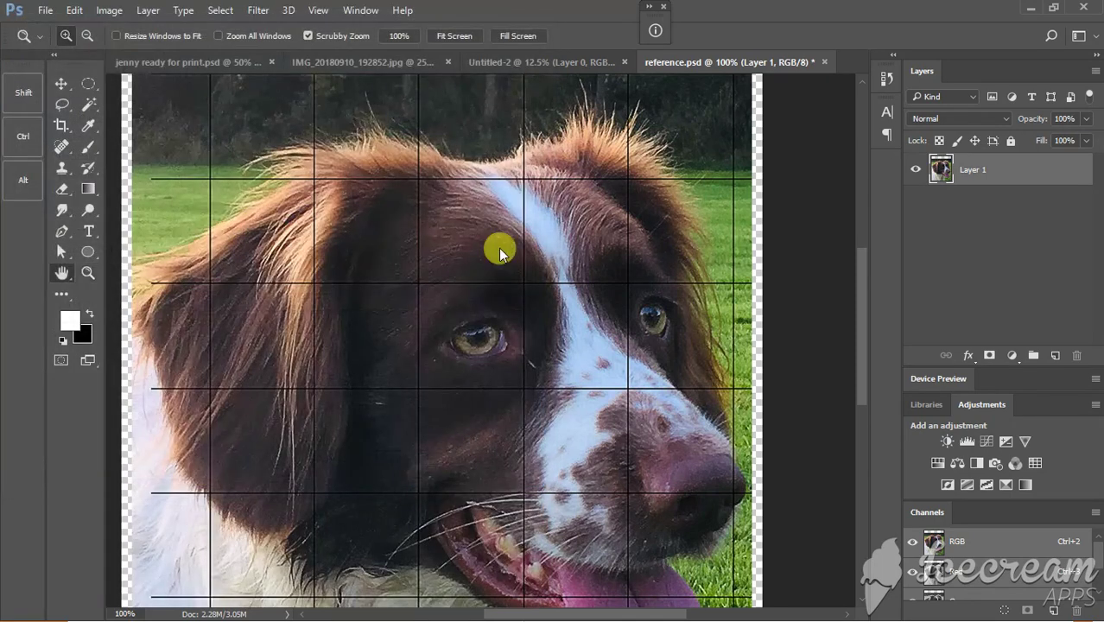
- Accept the JPEG Options to finish saving, then switch to the Zoom tool
{"action": "left_click", "coordinate": [647, 154]}
{"action": "key", "text": "z"}
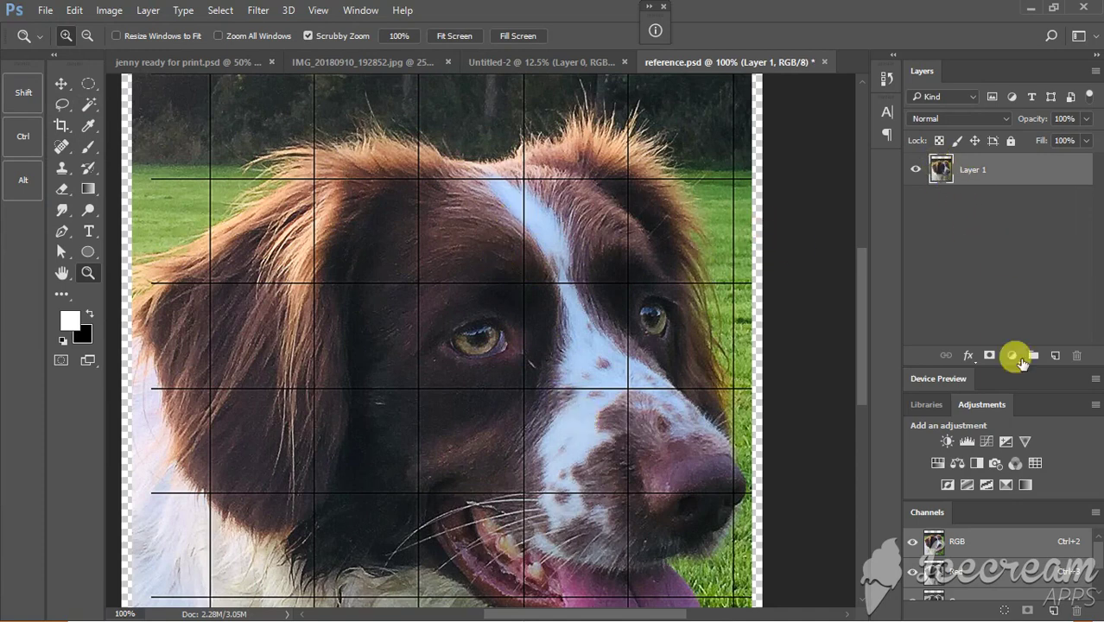
- Duplicate Layer 1, hide the original, and add a Black & White adjustment layer
{"action": "key", "text": "ctrl+j"}
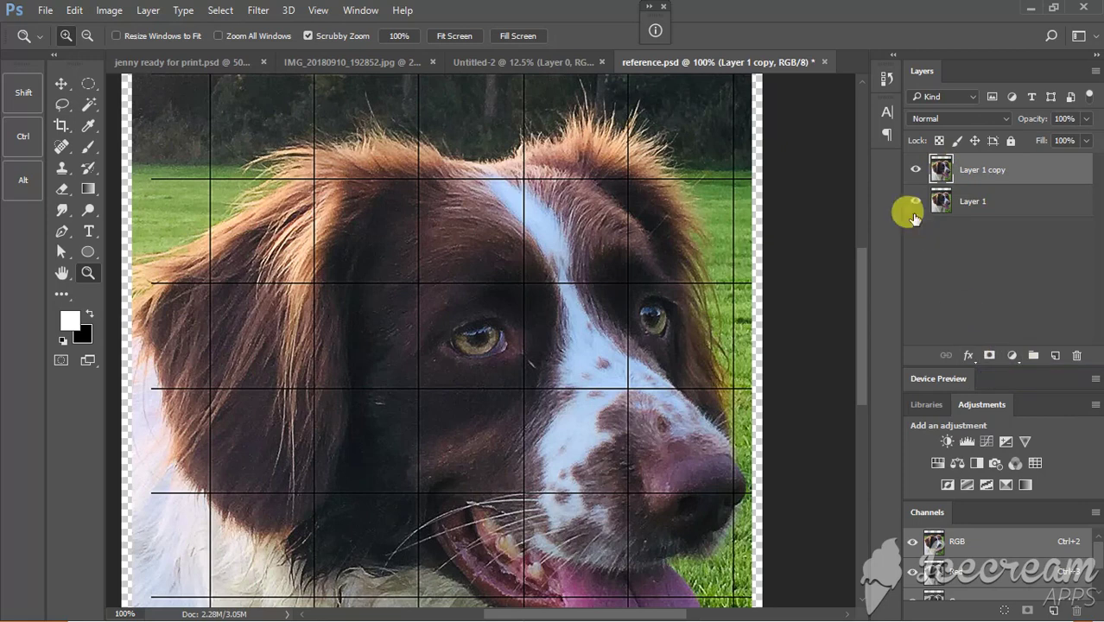
{"action": "left_click", "coordinate": [914, 202]}
{"action": "left_click", "coordinate": [1013, 356]}
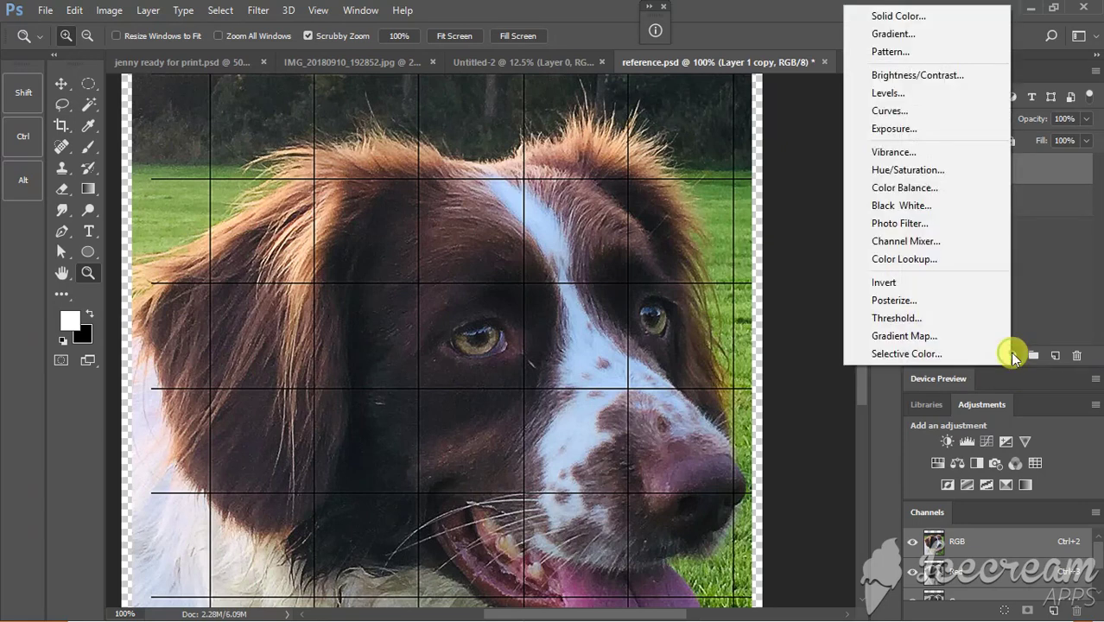
{"action": "left_click", "coordinate": [932, 205]}
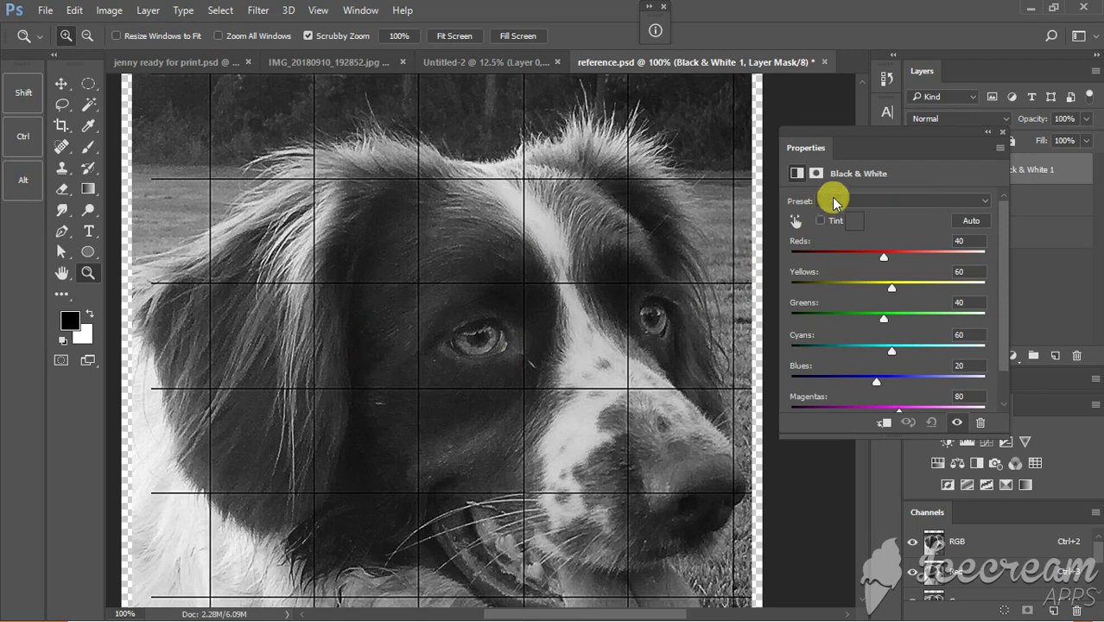
- Try the Darker and Blue Filter presets, settle on Default, and collapse Properties
{"action": "left_click", "coordinate": [834, 202]}
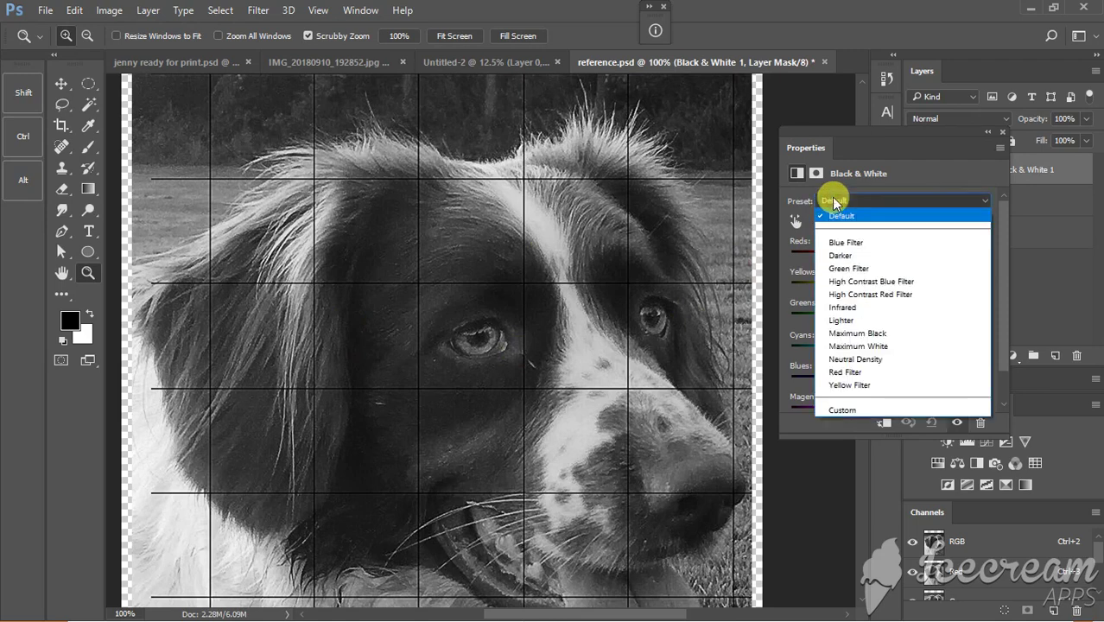
{"action": "left_click", "coordinate": [850, 256]}
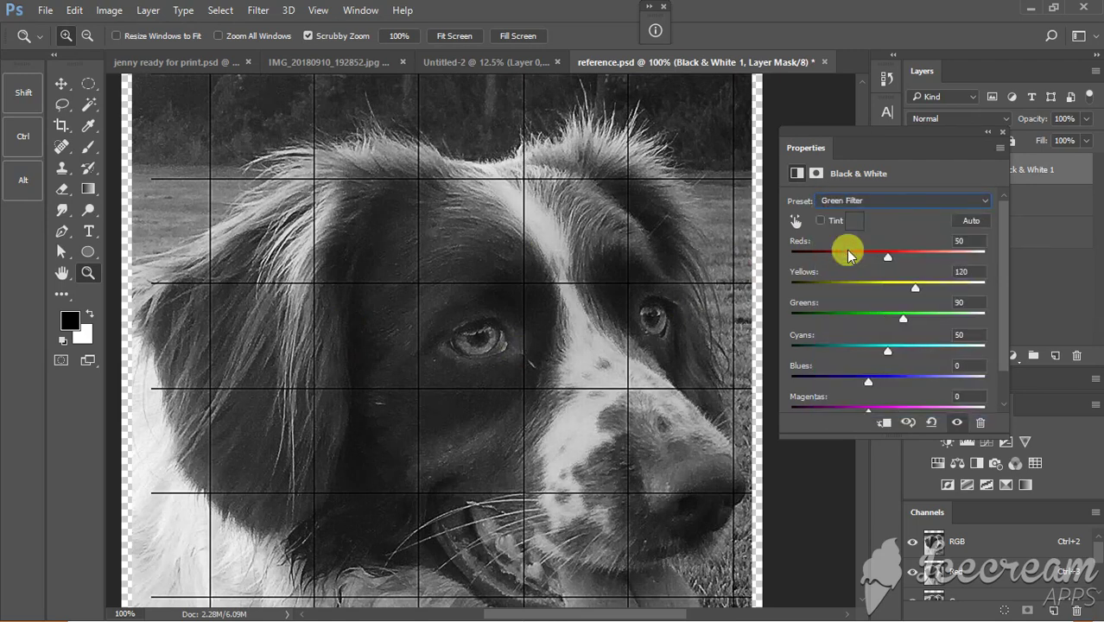
{"action": "key", "text": "Down"}
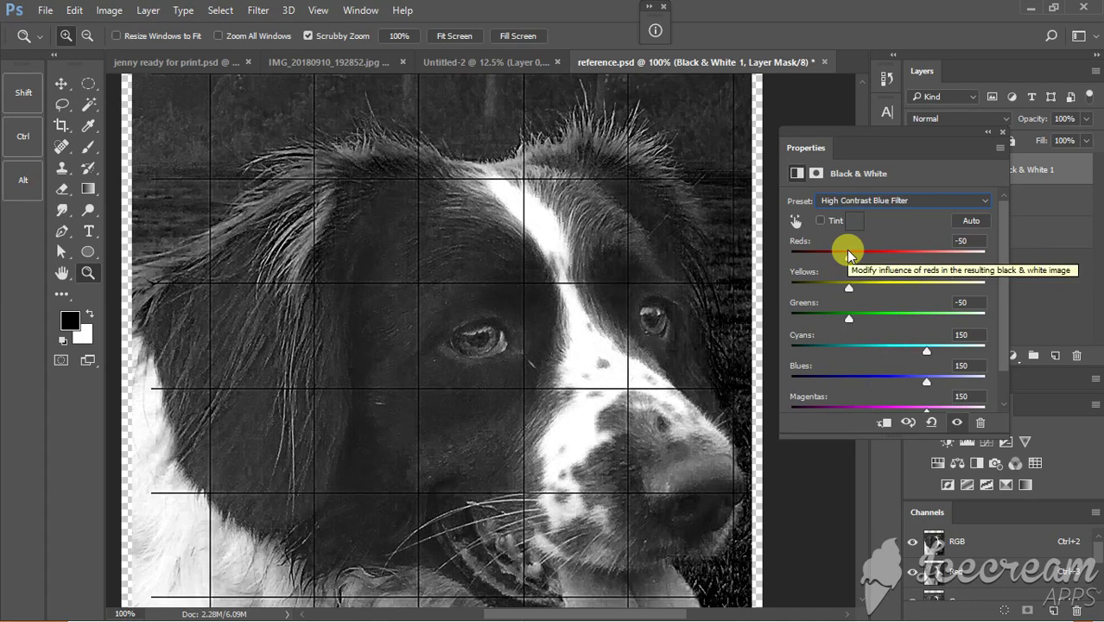
{"action": "key", "text": "Up"}
{"action": "key", "text": "Up"}
{"action": "key", "text": "Up"}
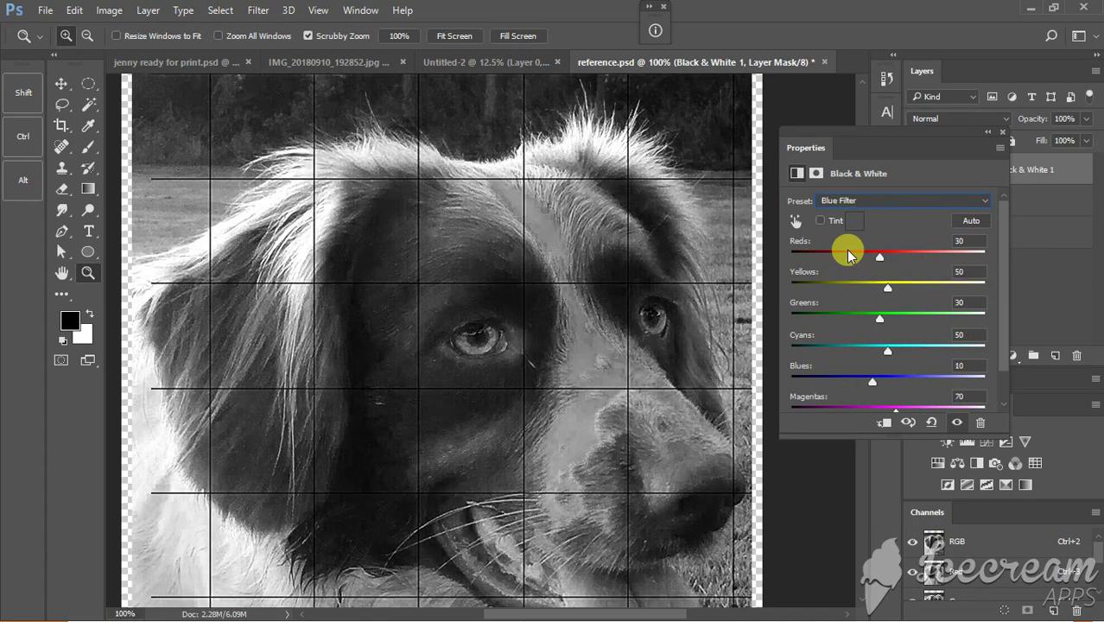
{"action": "key", "text": "Up"}
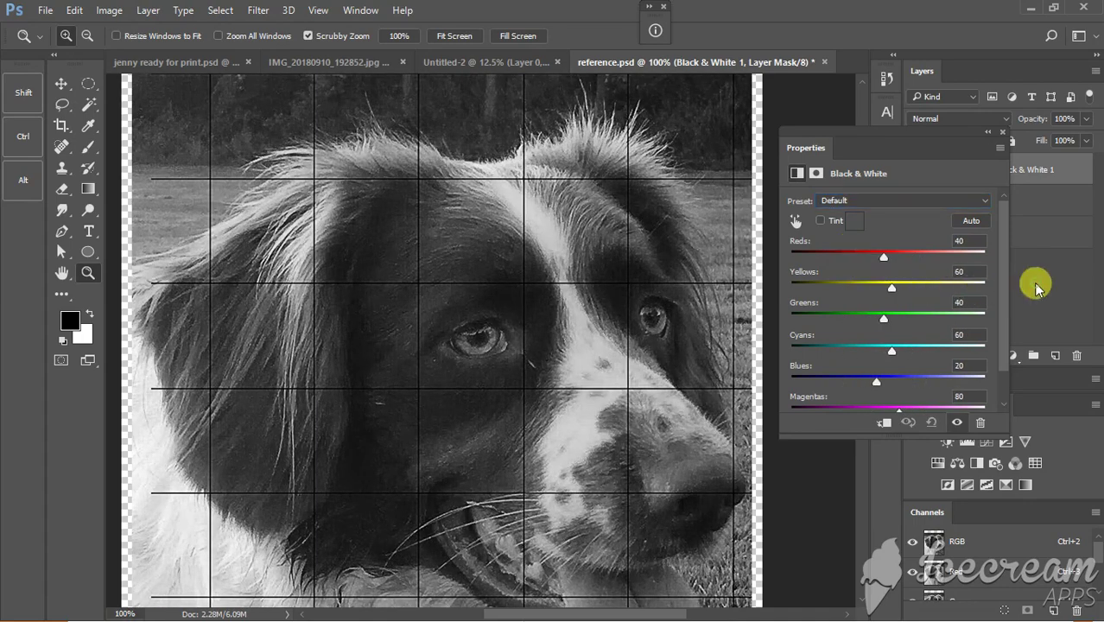
{"action": "left_click", "coordinate": [1034, 282]}
{"action": "left_click", "coordinate": [987, 132]}
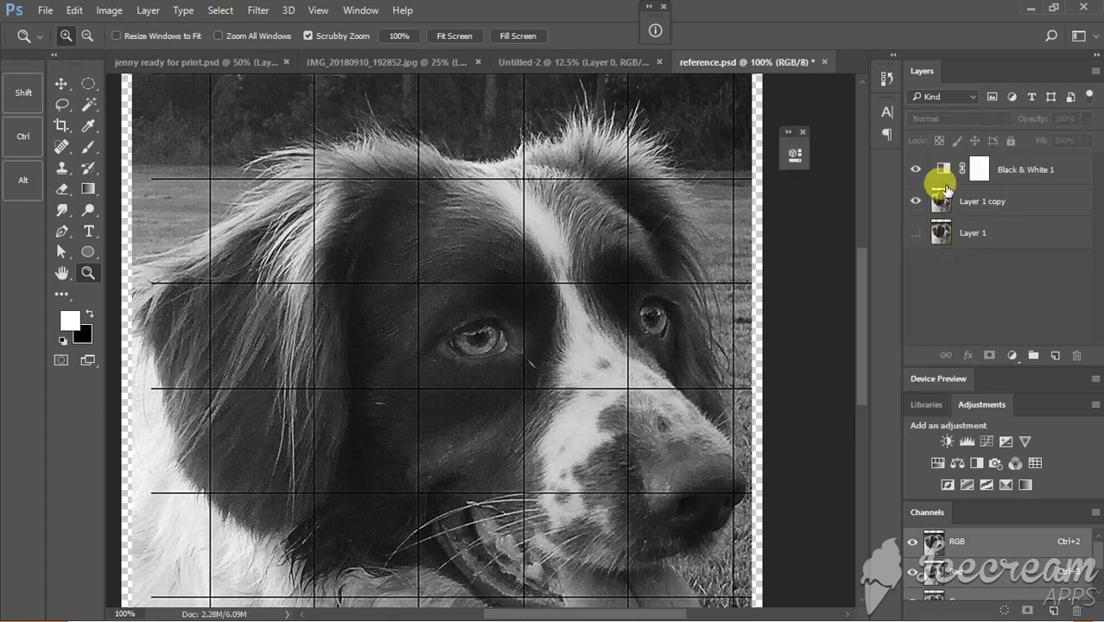
- Add a Levels adjustment layer above Layer 1 copy
{"action": "left_click", "coordinate": [942, 202]}
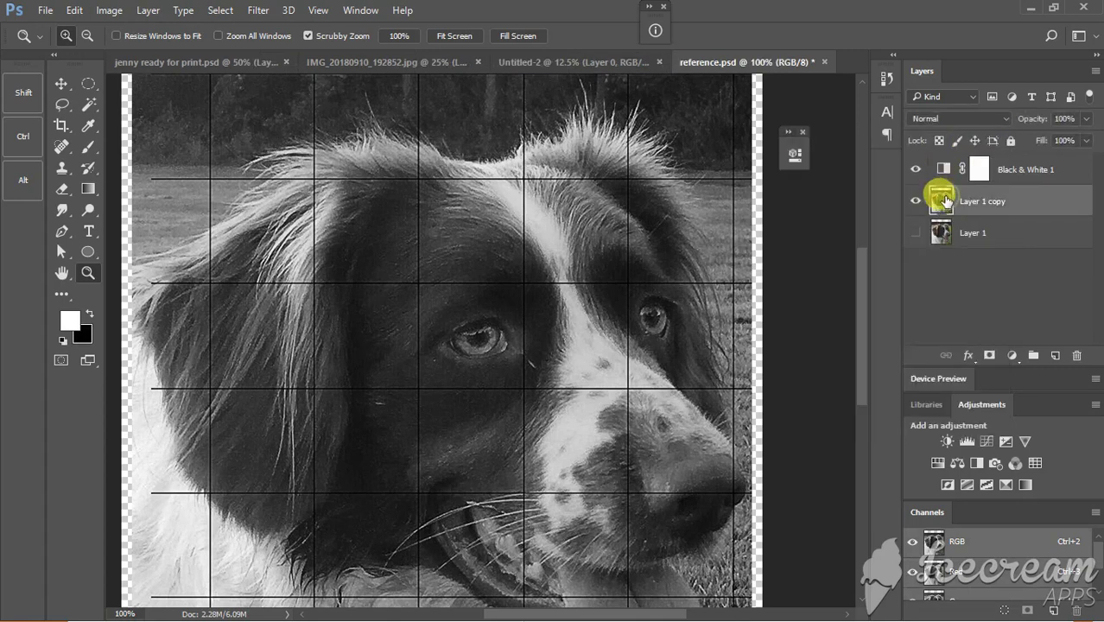
{"action": "left_click", "coordinate": [1013, 356]}
{"action": "left_click", "coordinate": [948, 94]}
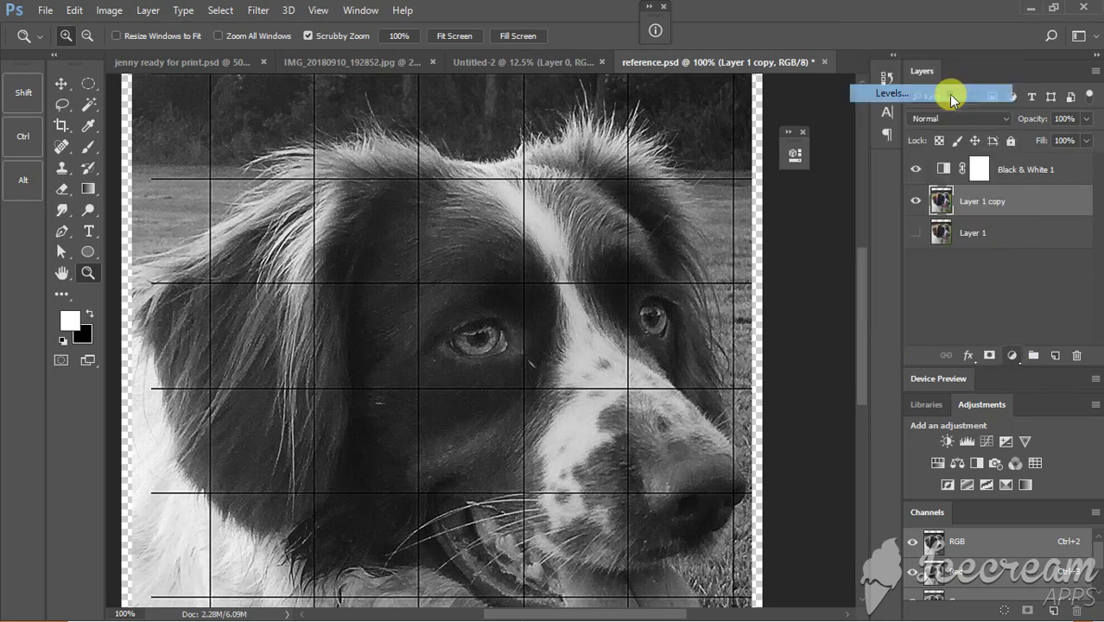
{"action": "left_click_drag", "start_coordinate": [689, 153], "coordinate": [893, 153]}
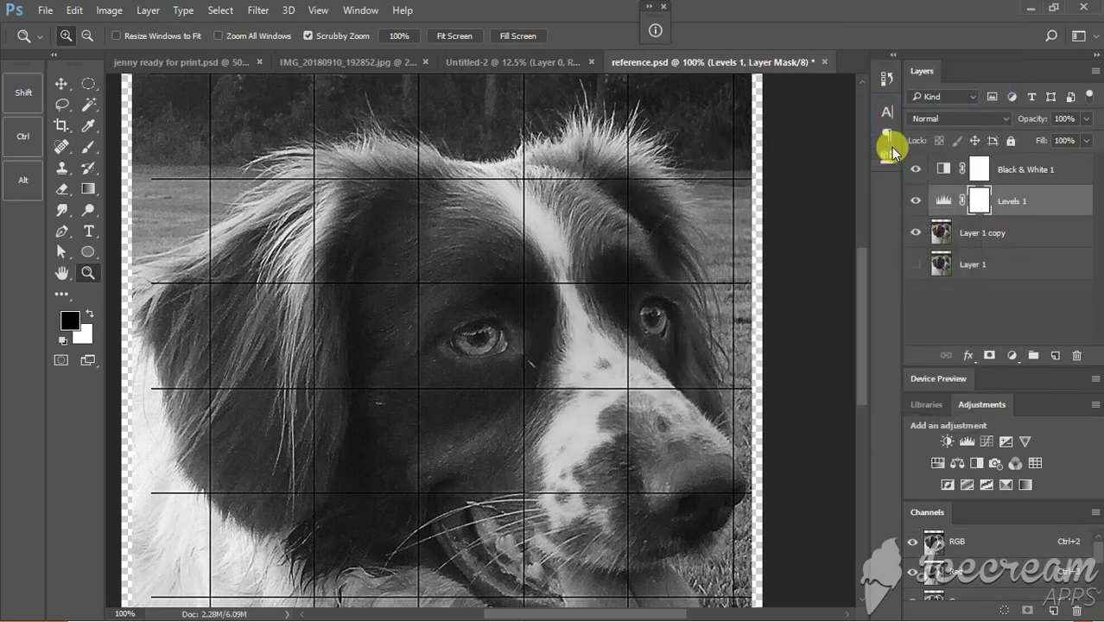
- Drag the Levels black input slider up to 41 to deepen the shadows
{"action": "left_click", "coordinate": [941, 201]}
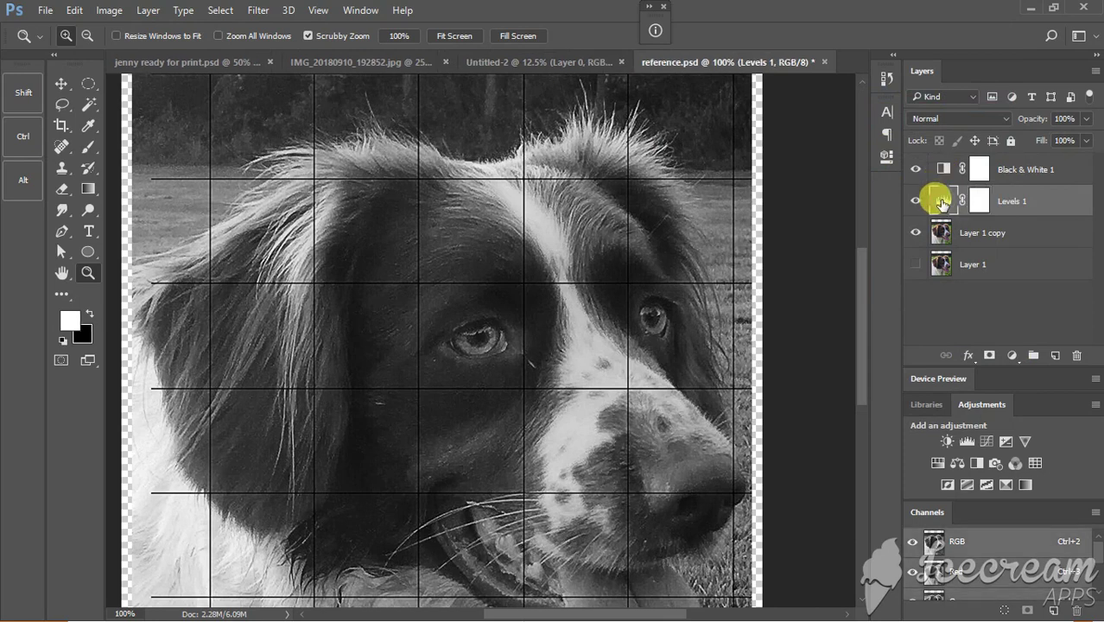
{"action": "double_click", "coordinate": [941, 201]}
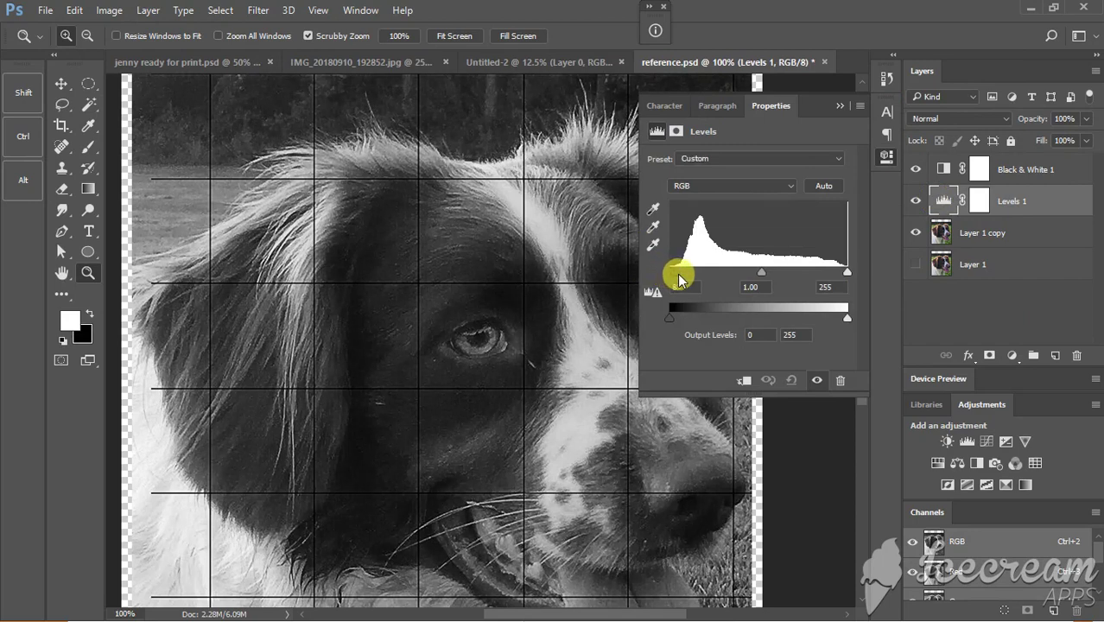
{"action": "left_click_drag", "start_coordinate": [678, 274], "coordinate": [689, 277]}
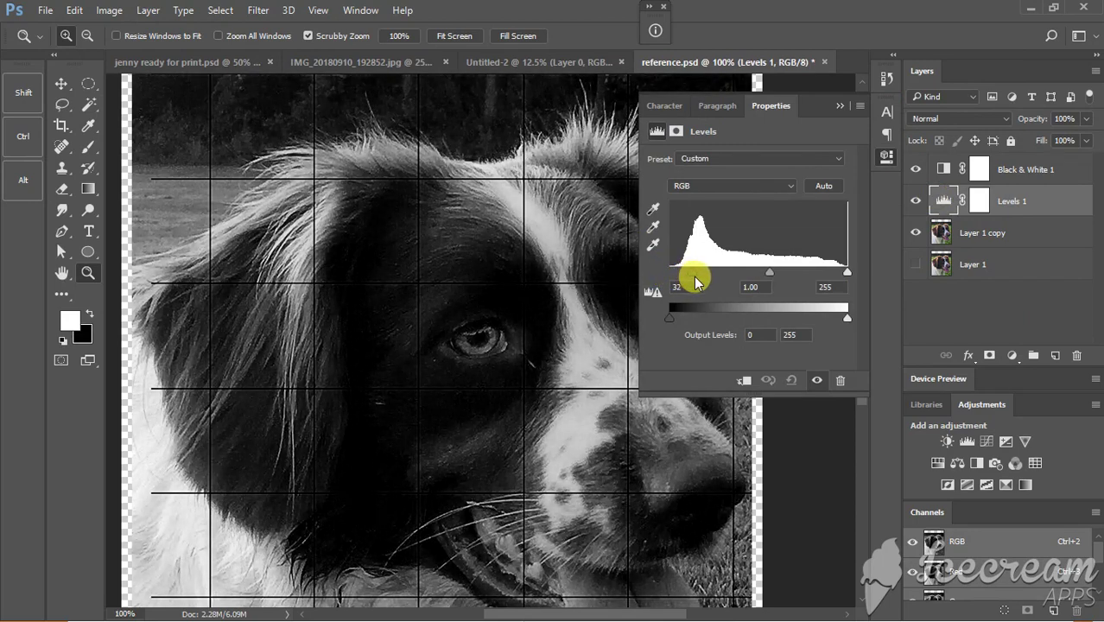
{"action": "left_click_drag", "start_coordinate": [704, 281], "coordinate": [698, 284]}
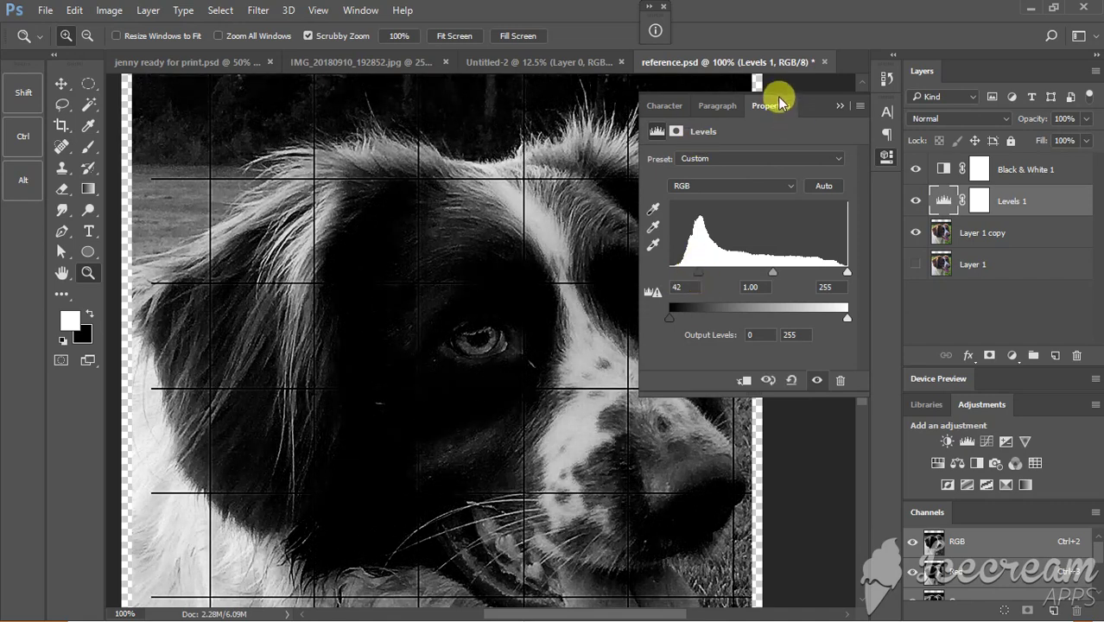
{"action": "left_click_drag", "start_coordinate": [779, 100], "coordinate": [613, 344]}
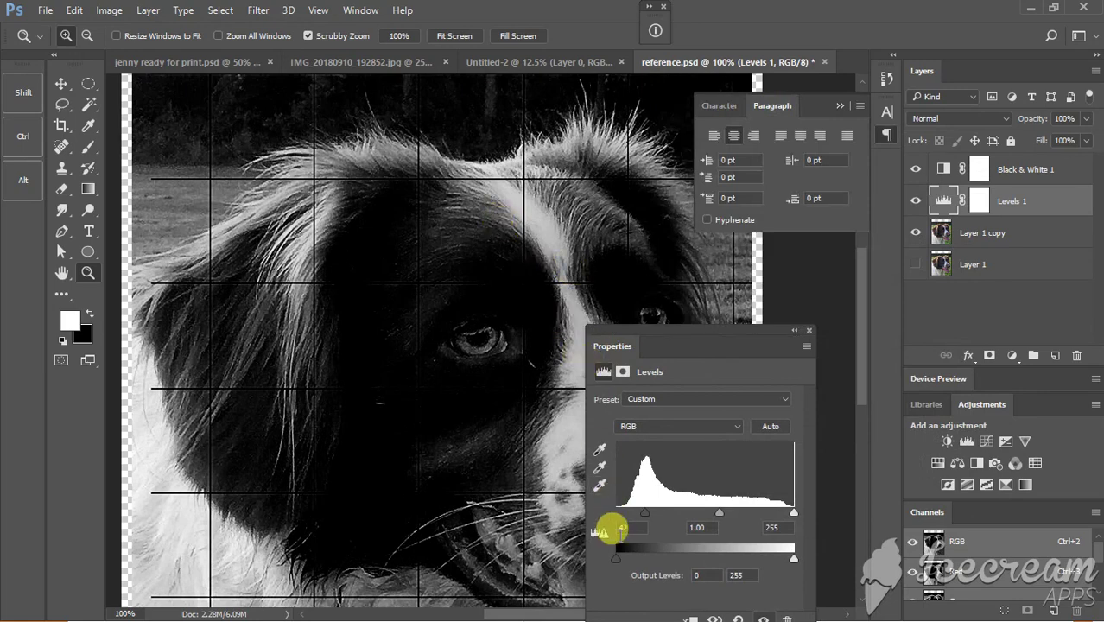
{"action": "left_click_drag", "start_coordinate": [654, 517], "coordinate": [656, 517]}
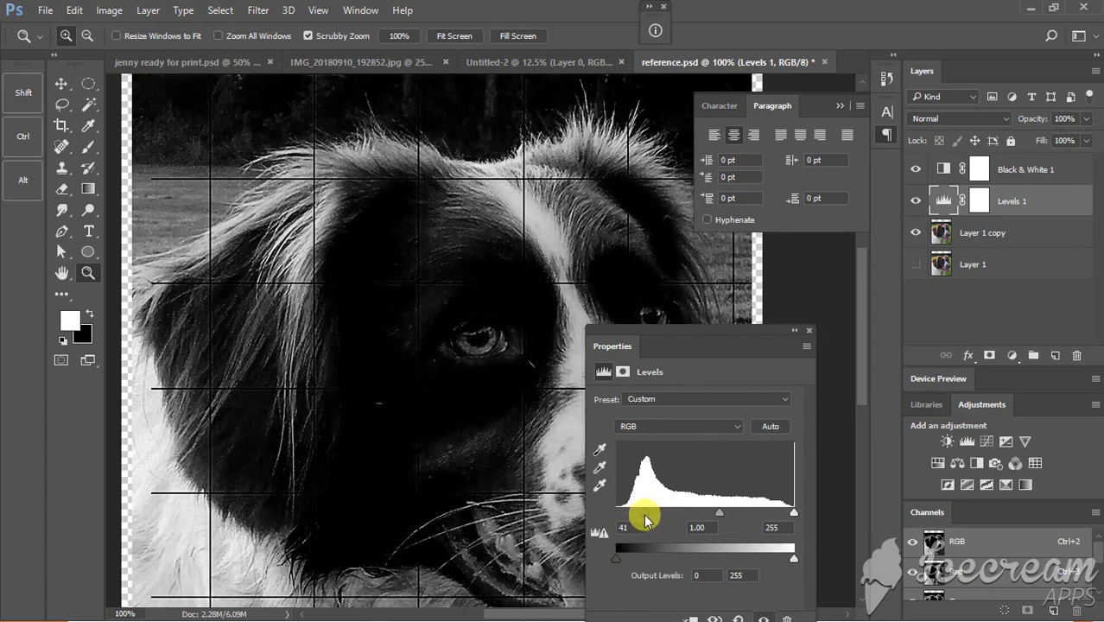
{"action": "left_click_drag", "start_coordinate": [697, 345], "coordinate": [871, 344]}
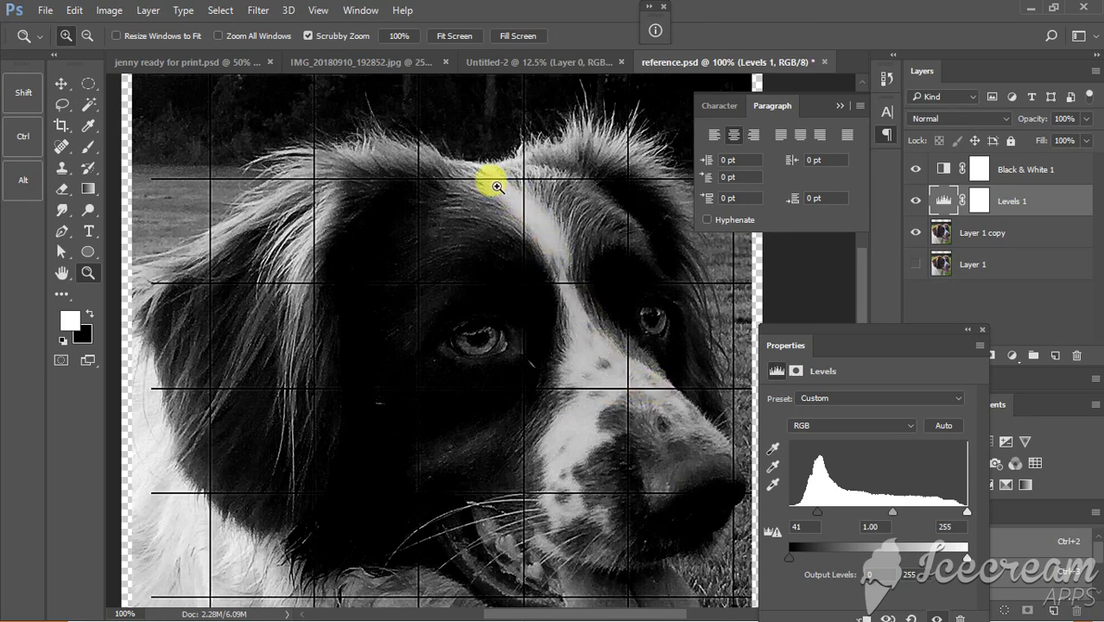
- Save As JPEG named 'reference tonal', accepting maximum quality in JPEG Options
{"action": "left_click", "coordinate": [52, 9]}
{"action": "left_click", "coordinate": [98, 185]}
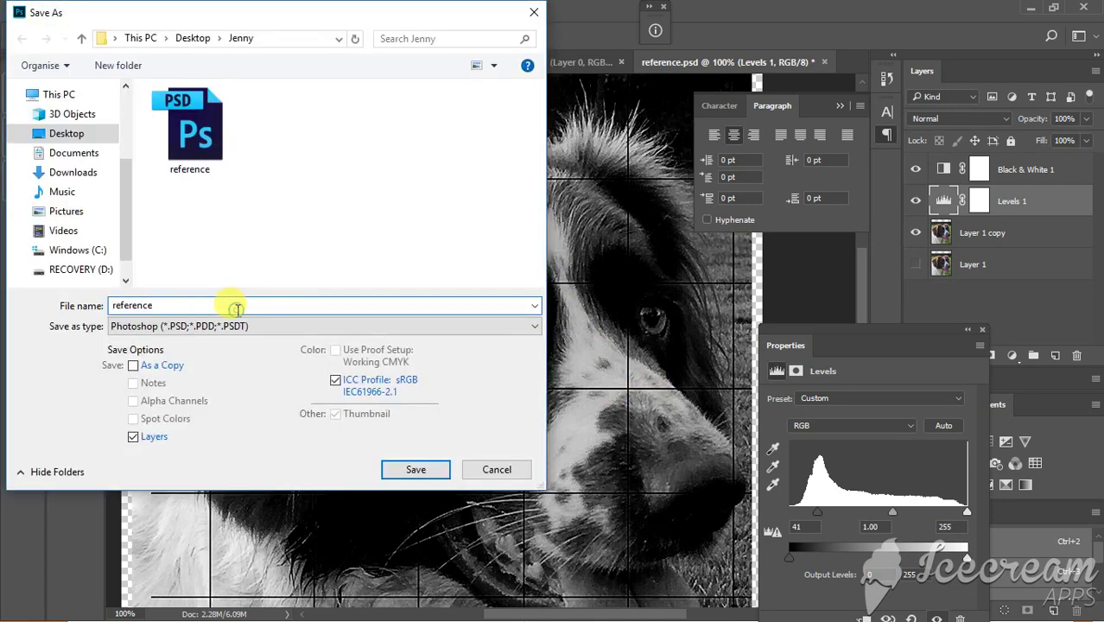
{"action": "type", "text": "tonal"}
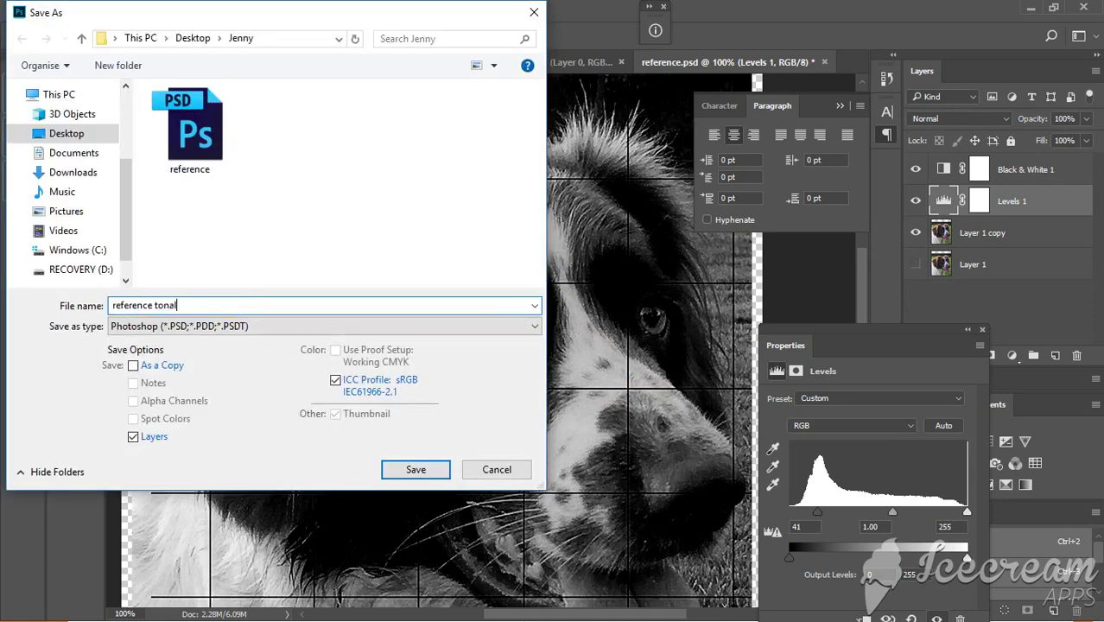
{"action": "left_click", "coordinate": [284, 326]}
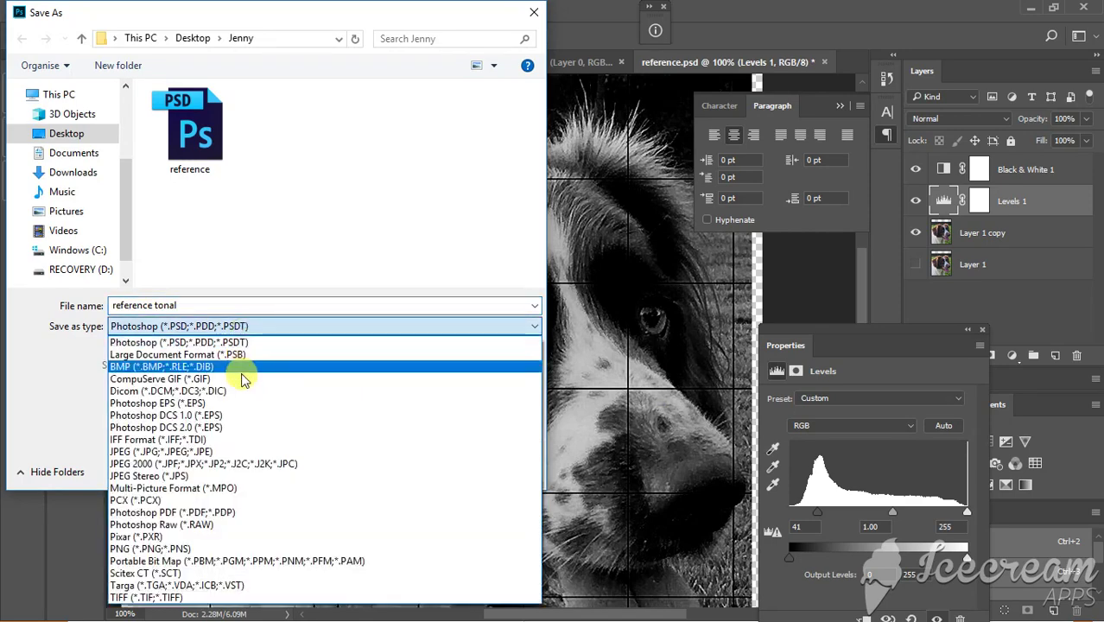
{"action": "left_click", "coordinate": [246, 456]}
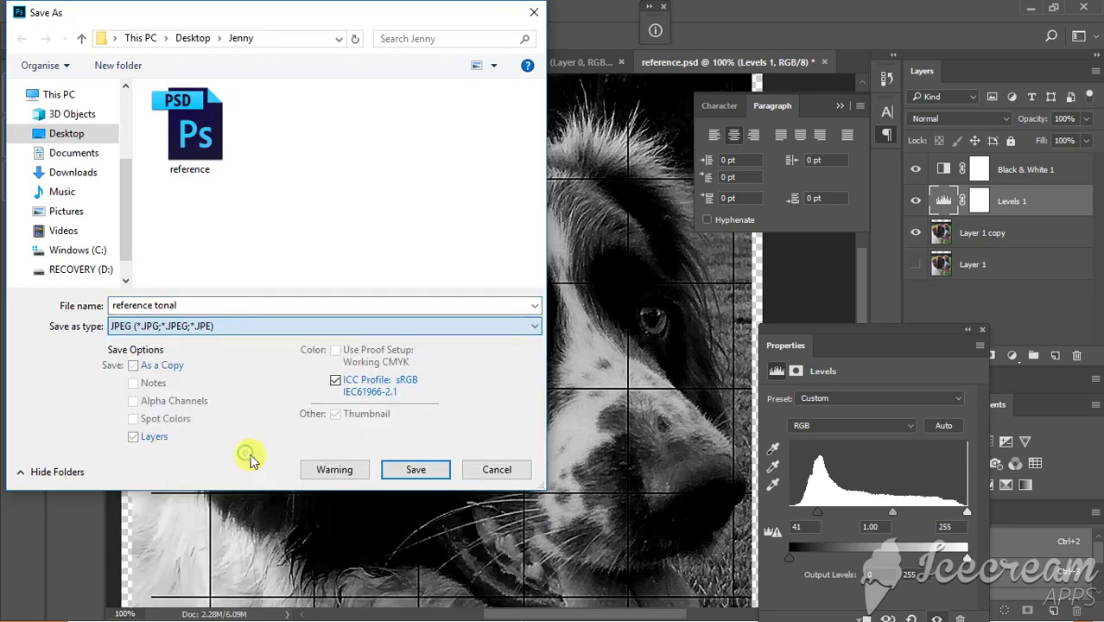
{"action": "left_click", "coordinate": [395, 469]}
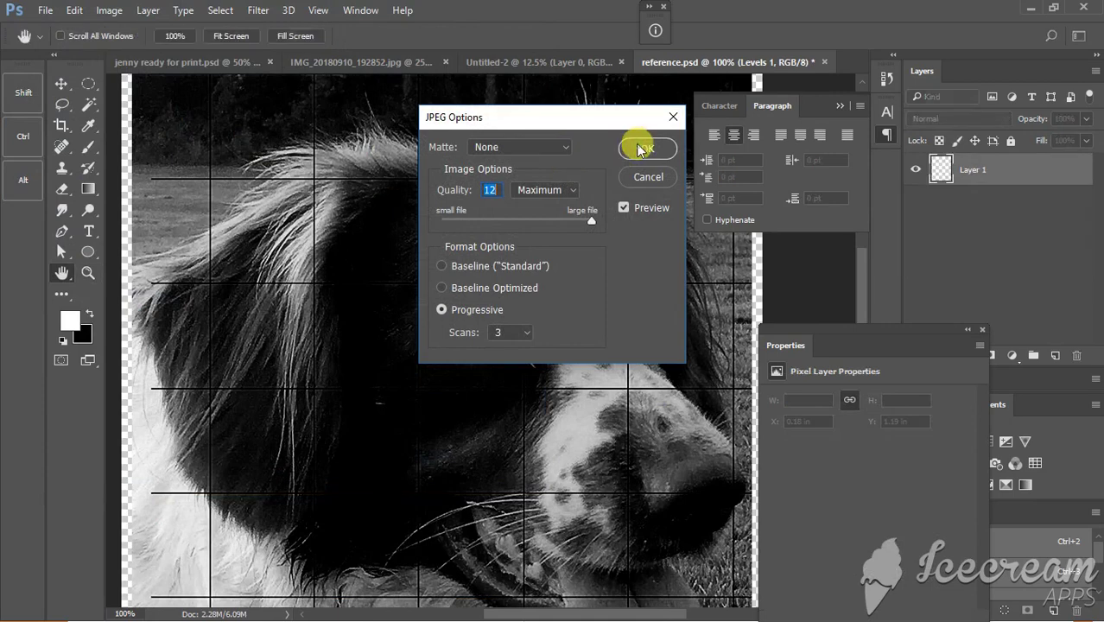
{"action": "left_click", "coordinate": [644, 149]}
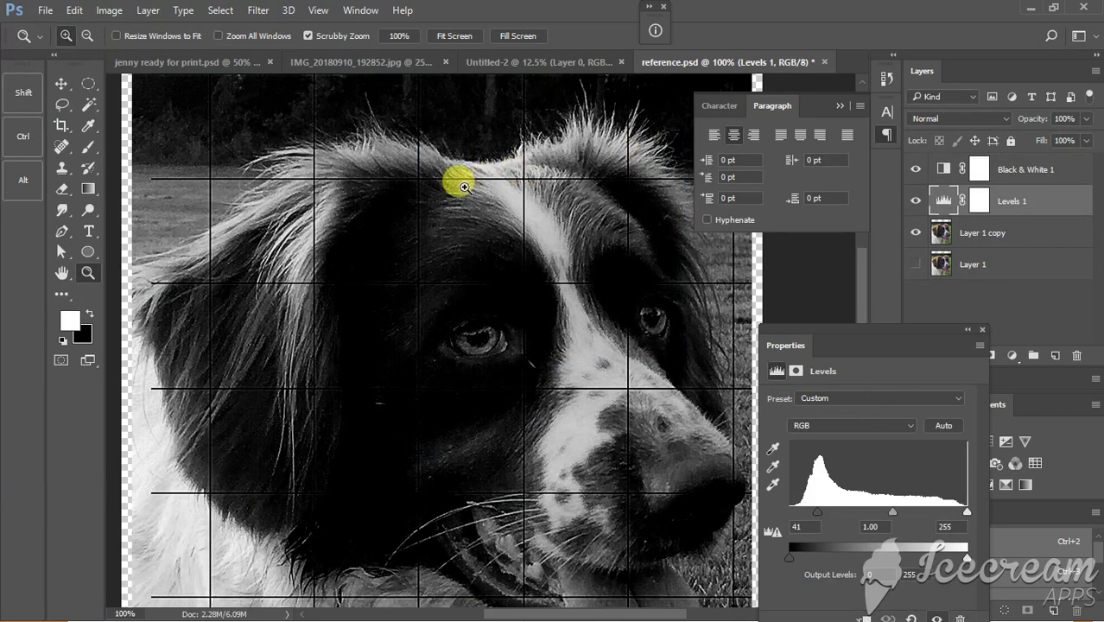
- Hide Black & White 1 and Levels 1, zoom into the forehead fur, then show both again
{"action": "left_click", "coordinate": [915, 171]}
{"action": "left_click", "coordinate": [915, 200]}
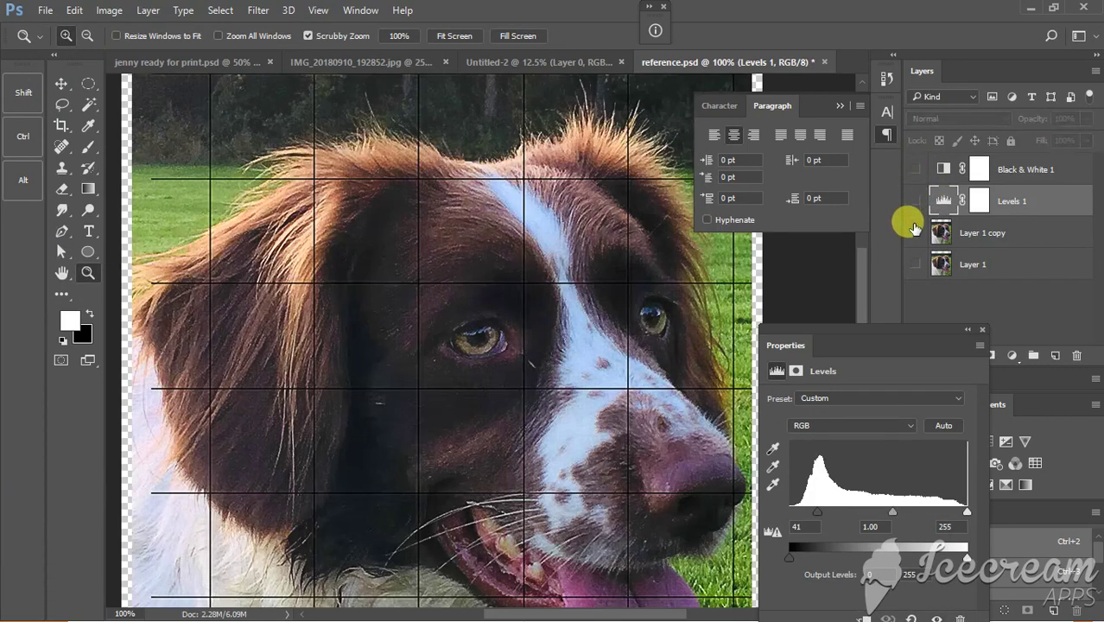
{"action": "left_click", "coordinate": [307, 191]}
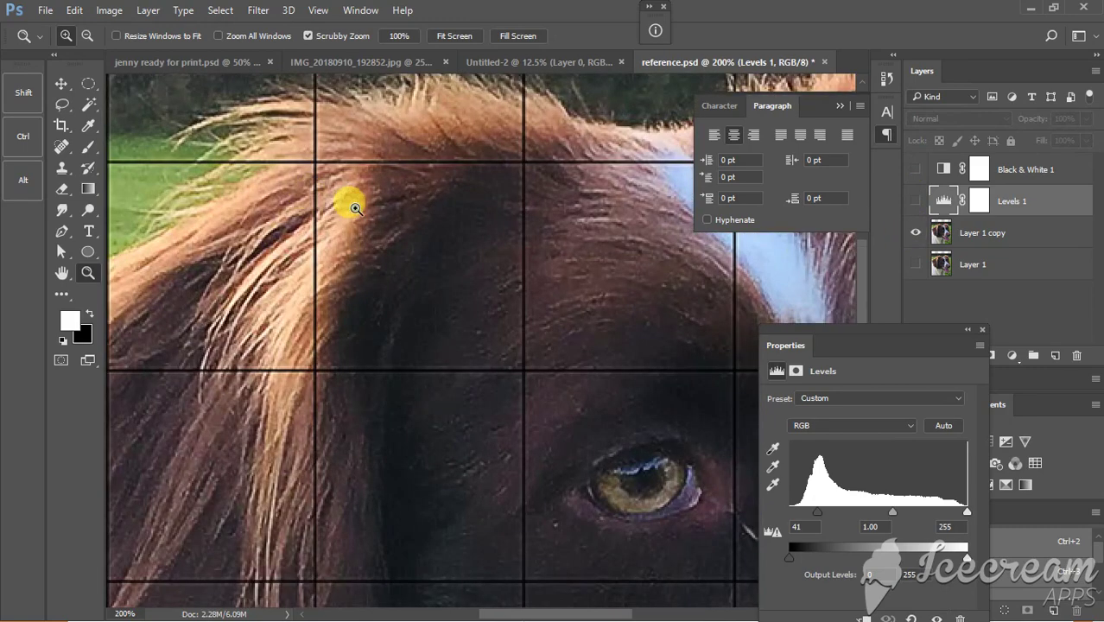
{"action": "left_click", "coordinate": [350, 203]}
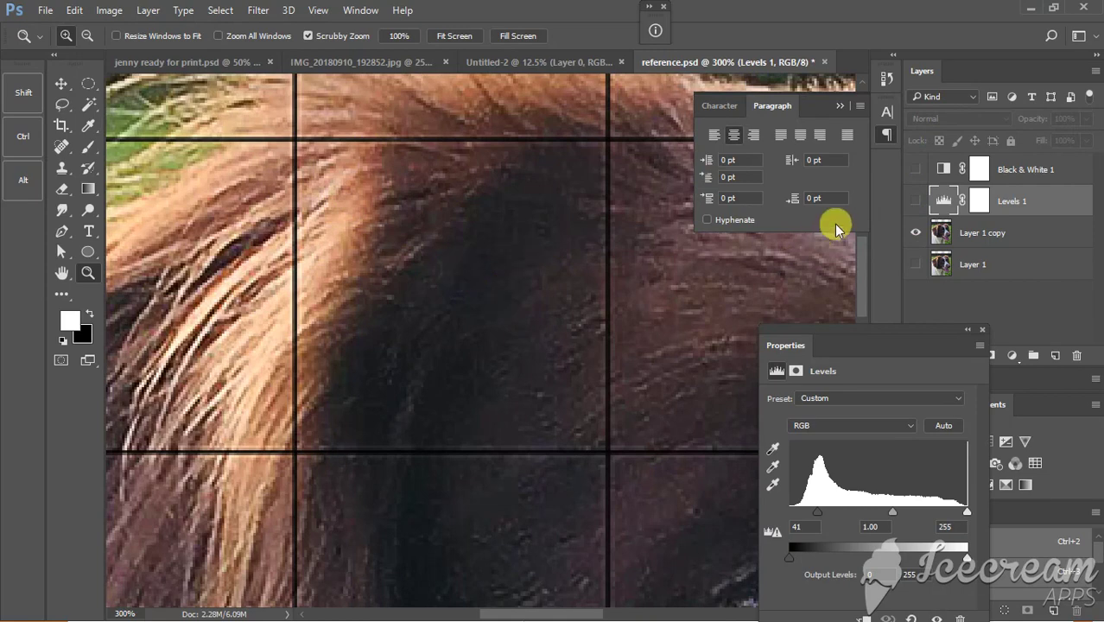
{"action": "left_click", "coordinate": [917, 201]}
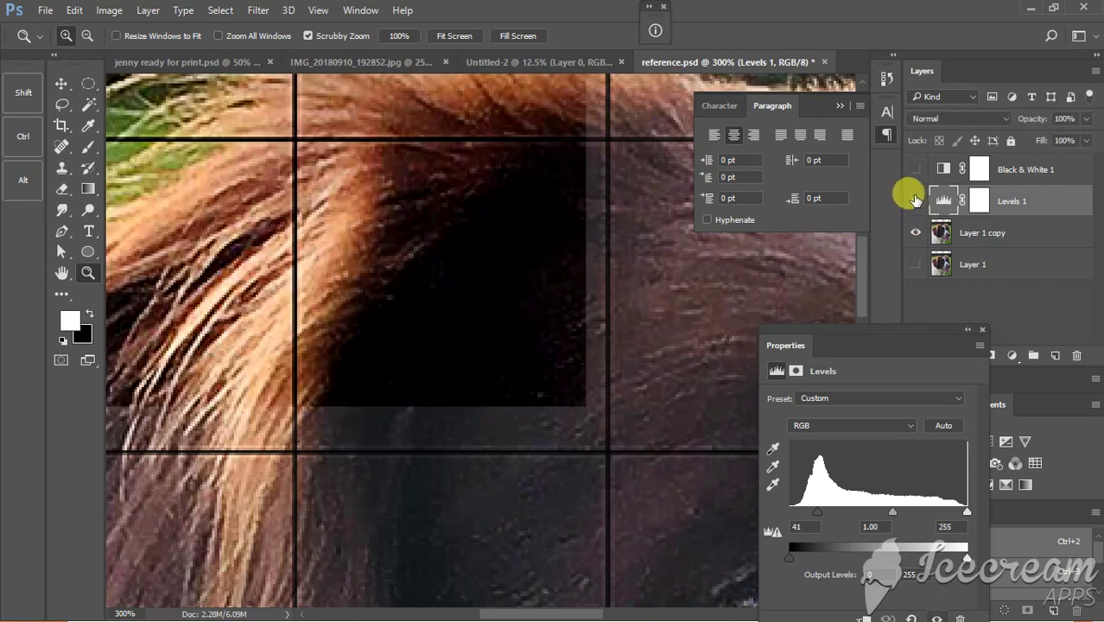
{"action": "left_click", "coordinate": [915, 168]}
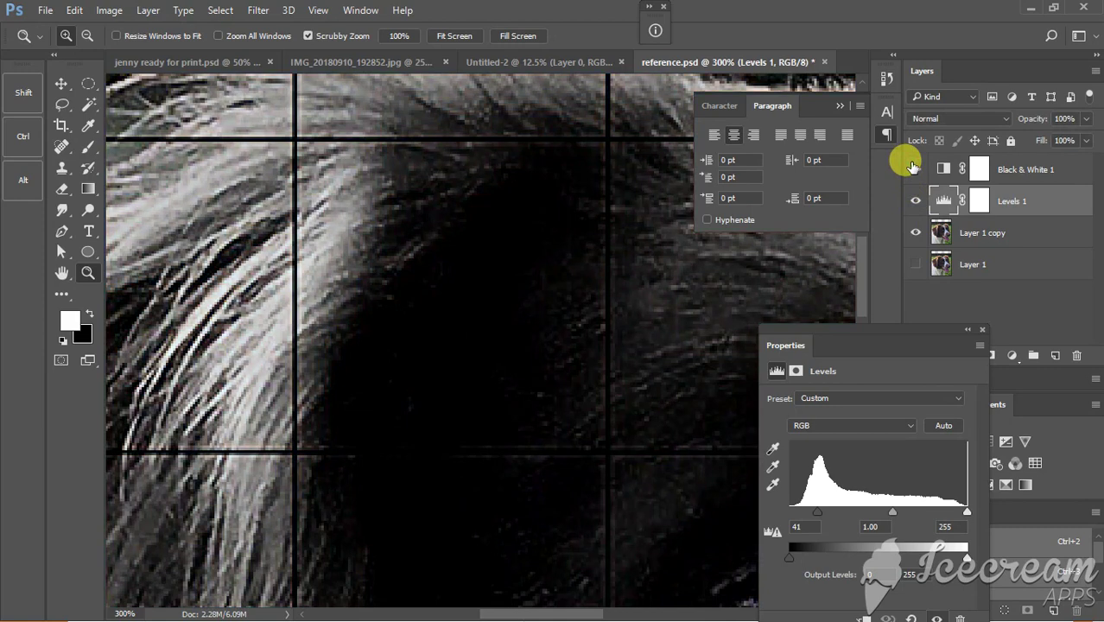